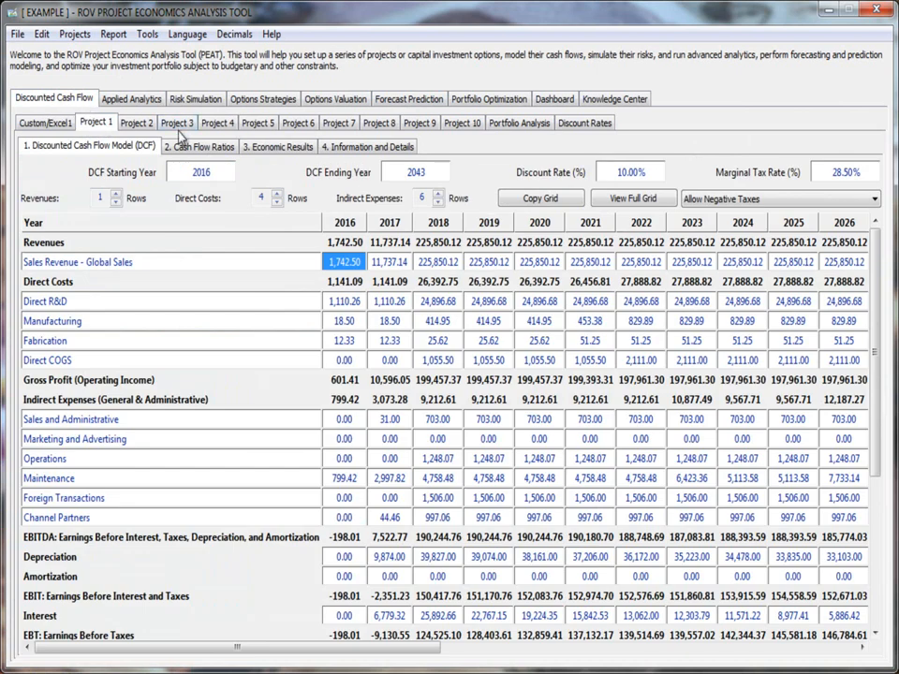
# Review the Applied Analytics section and the risk simulation results for Project 1: Net Present Value (NPV).
pyautogui.click(134, 123)
pyautogui.click(149, 105)
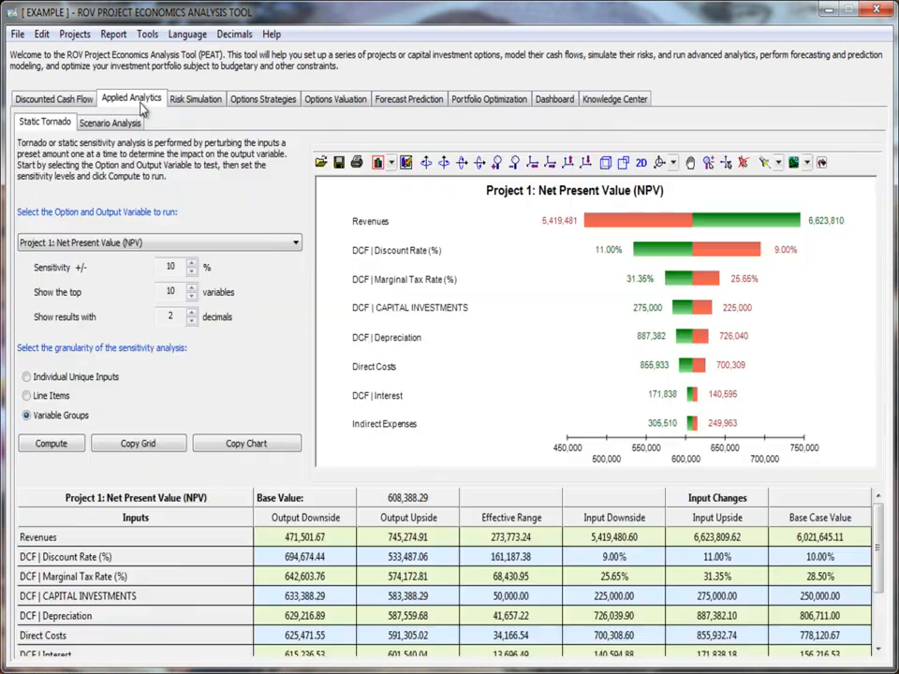
pyautogui.click(108, 123)
pyautogui.click(192, 100)
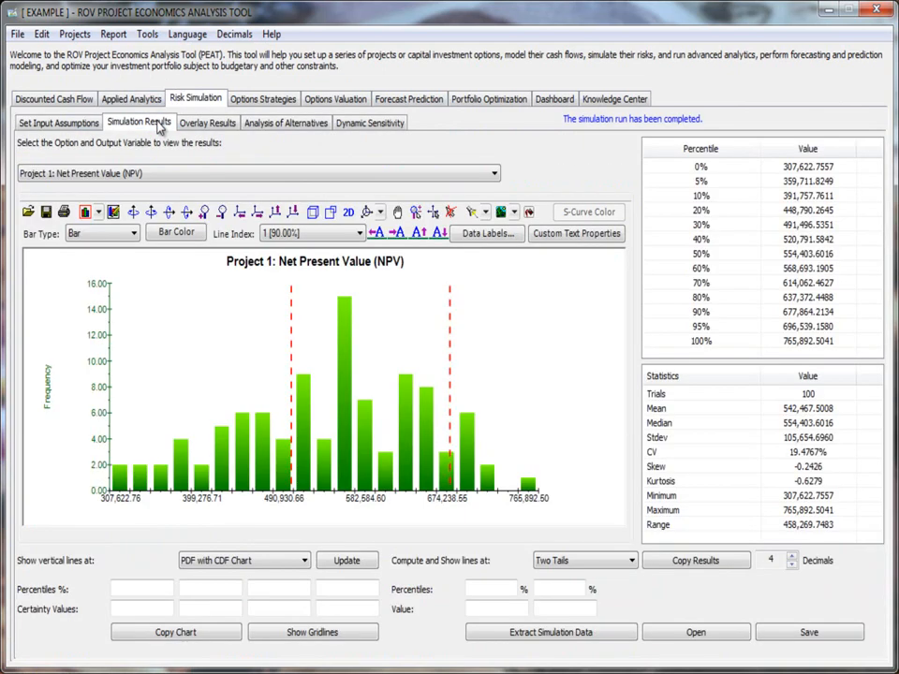
pyautogui.click(116, 122)
pyautogui.click(150, 170)
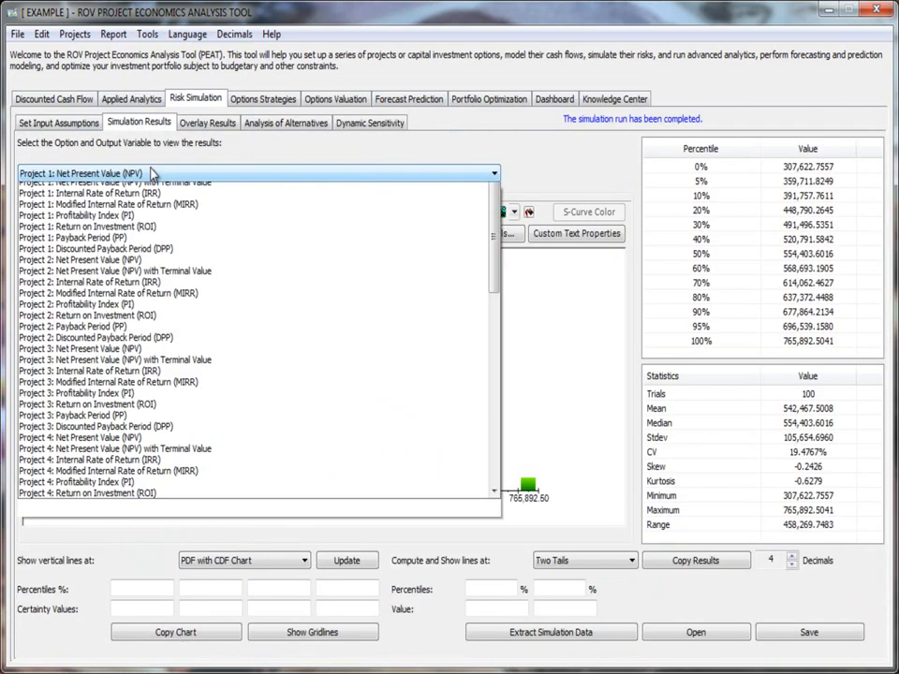
pyautogui.click(151, 170)
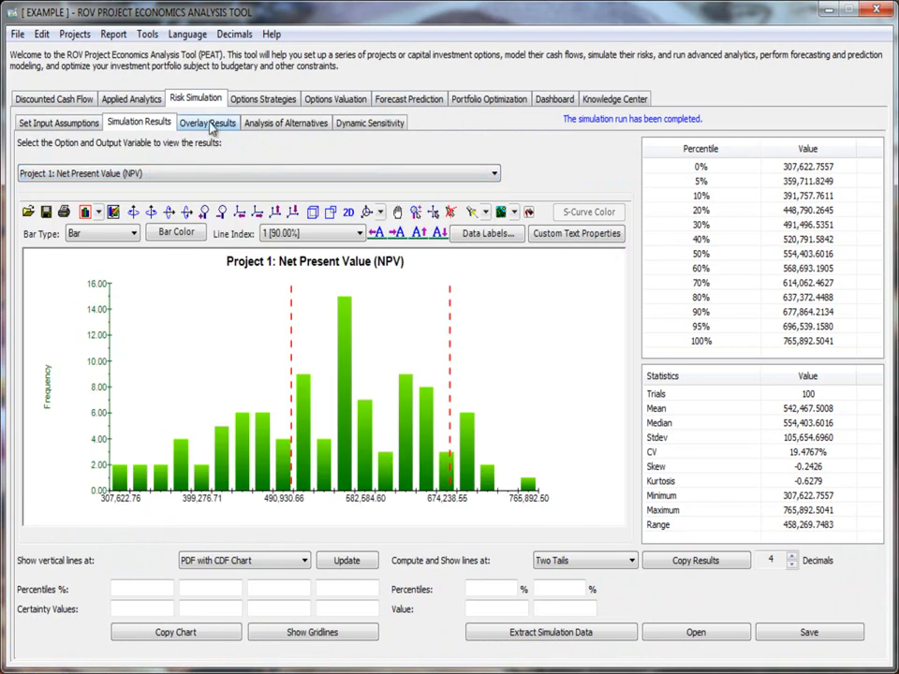
# Load the Saudi Aramco - King Abdulaziz Center for World Culture example as the strategy tree in Options Strategies.
pyautogui.click(263, 98)
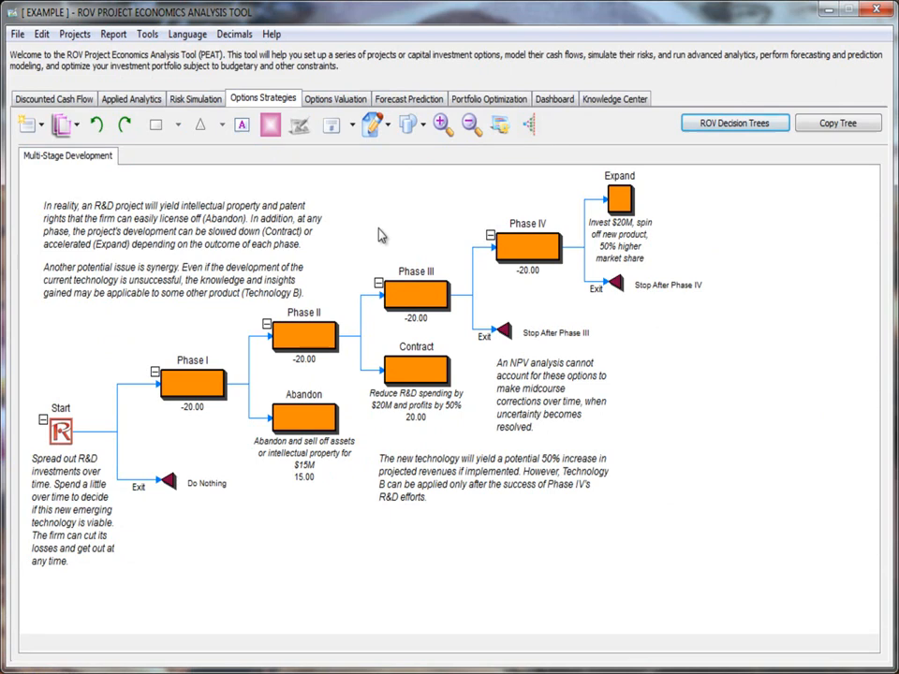
pyautogui.click(358, 100)
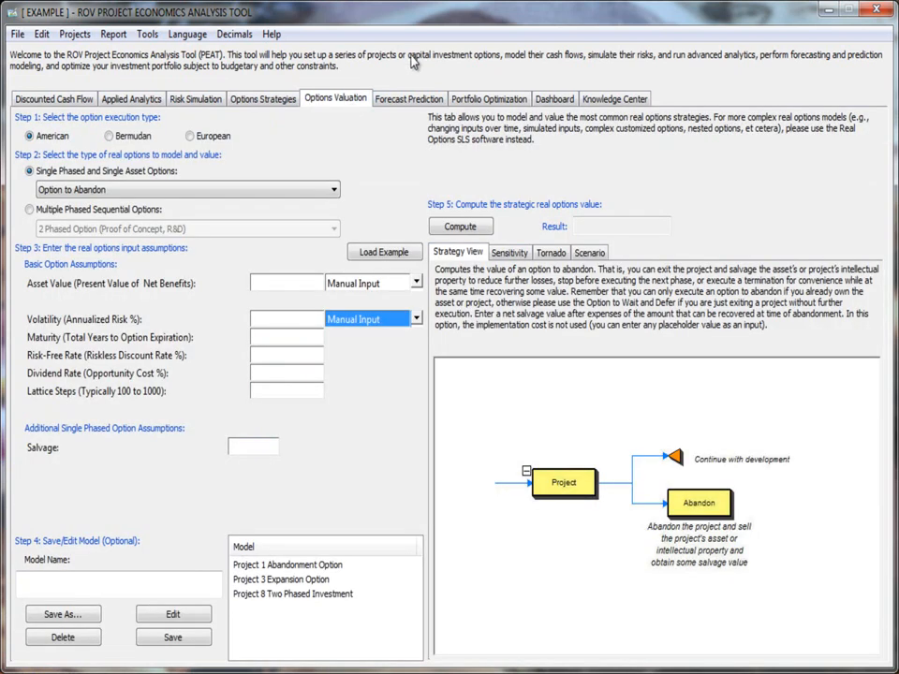
pyautogui.click(263, 98)
pyautogui.click(28, 124)
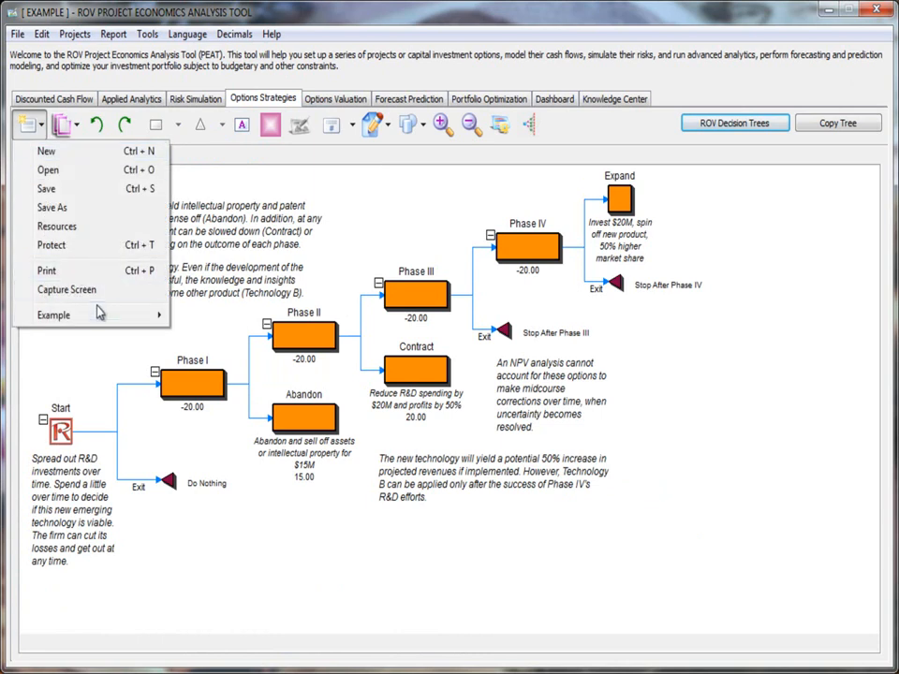
pyautogui.moveTo(99, 316)
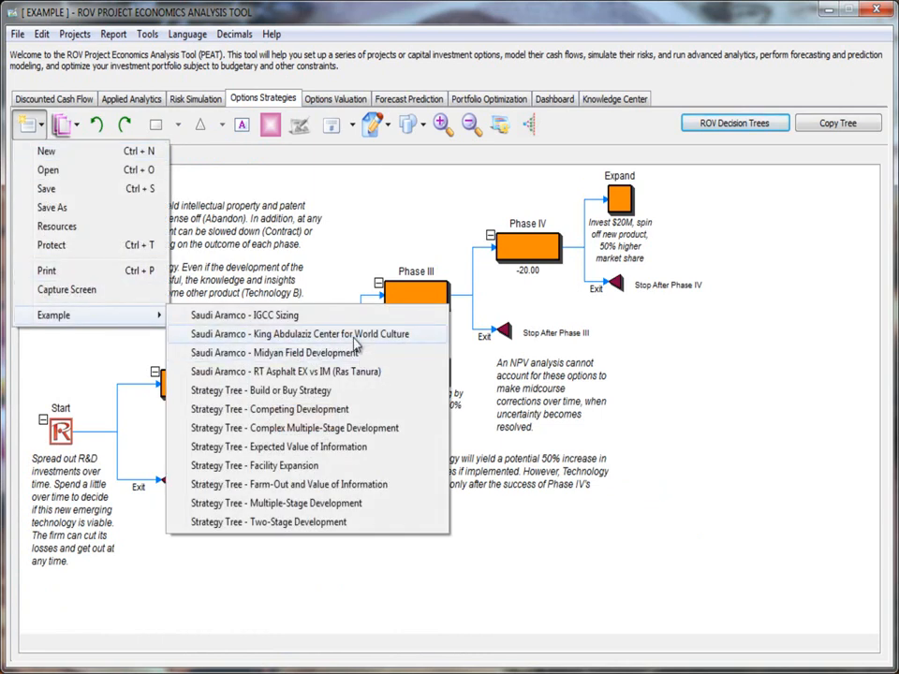
pyautogui.click(335, 334)
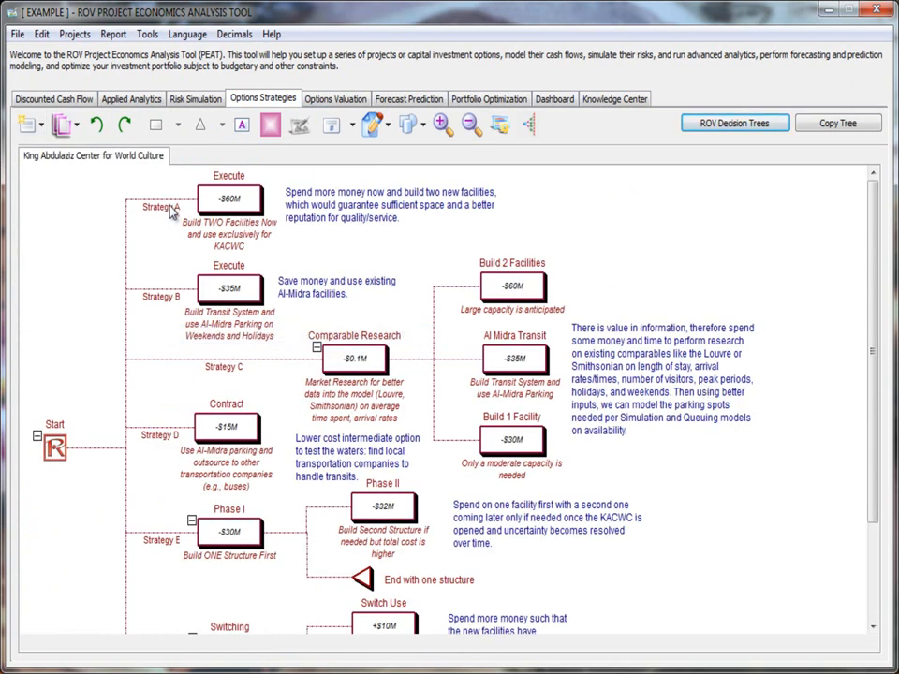
# Examine Strategies A through F across the whole King Abdulaziz Center for World Culture strategy tree.
pyautogui.click(227, 427)
pyautogui.click(715, 541)
pyautogui.moveTo(873, 311); pyautogui.dragTo(866, 400)
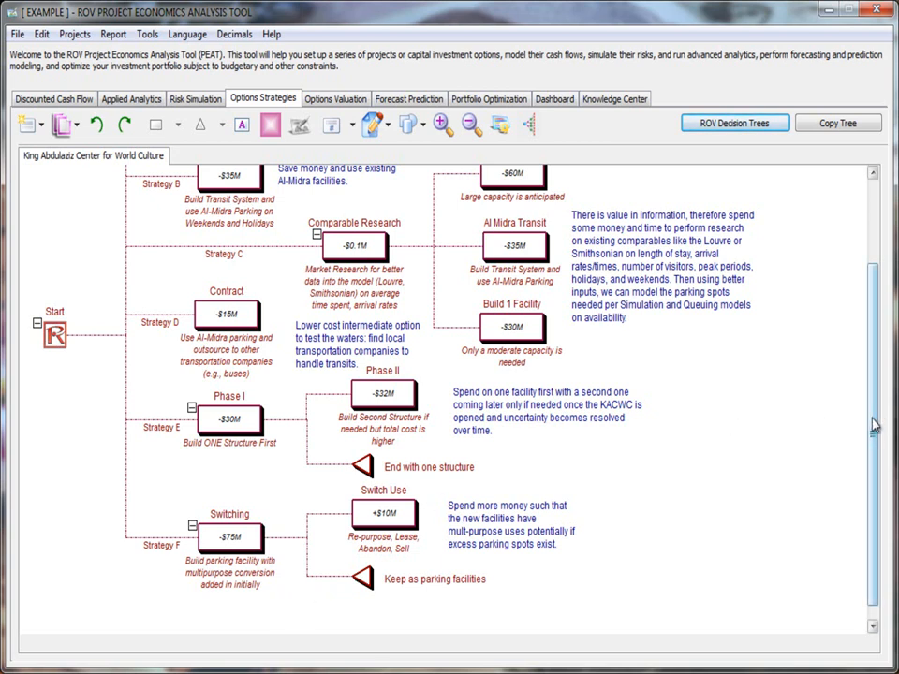
pyautogui.scroll(3, 876, 422)
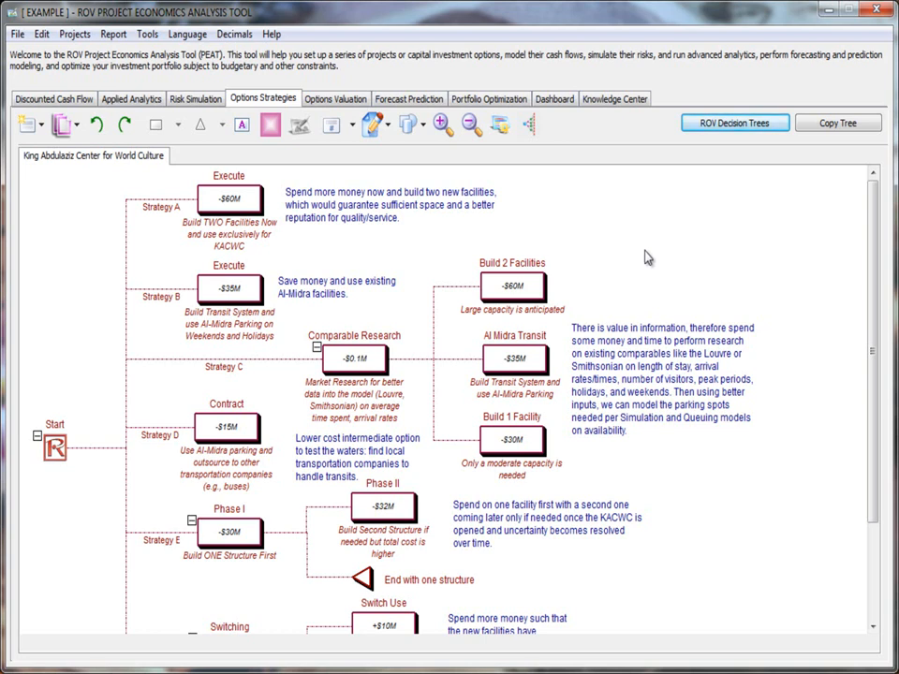
# In Options Valuation, preview the 5 Phased and 2 Phased models among the multiple phased sequential options.
pyautogui.click(361, 101)
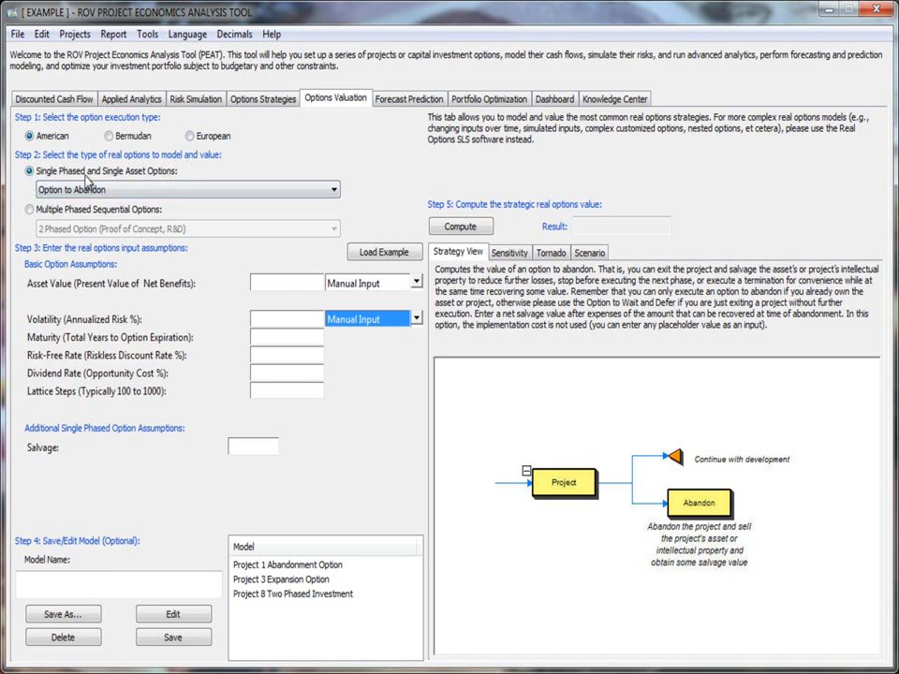
pyautogui.click(71, 209)
pyautogui.click(105, 230)
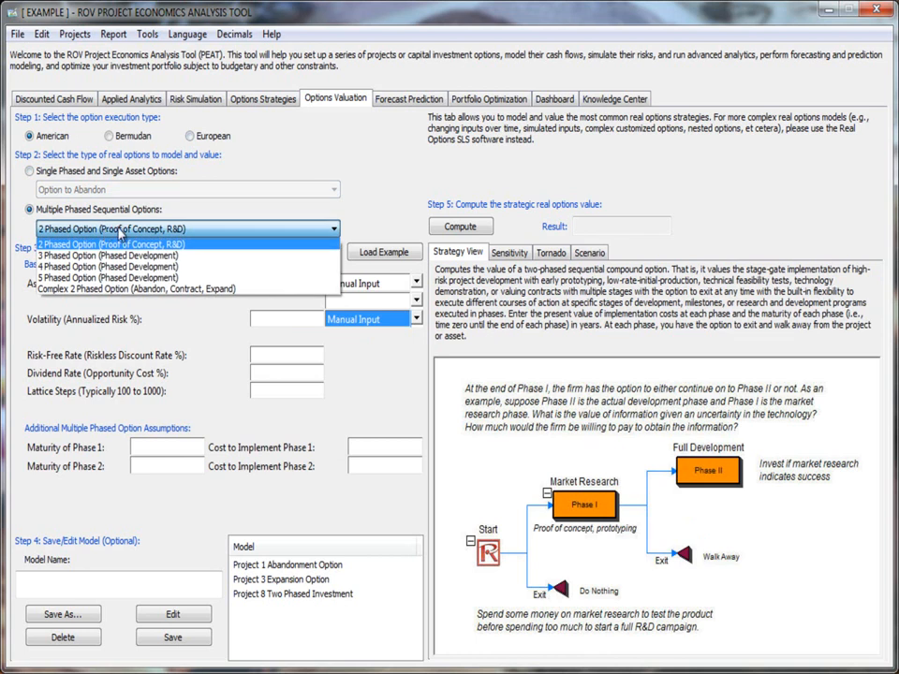
pyautogui.click(94, 277)
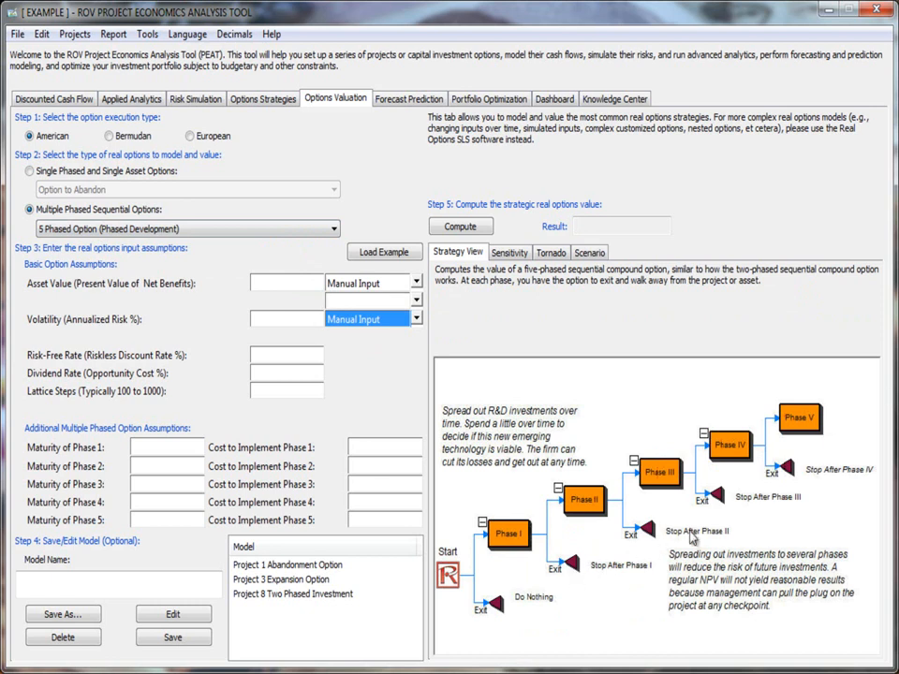
pyautogui.click(102, 228)
pyautogui.click(80, 241)
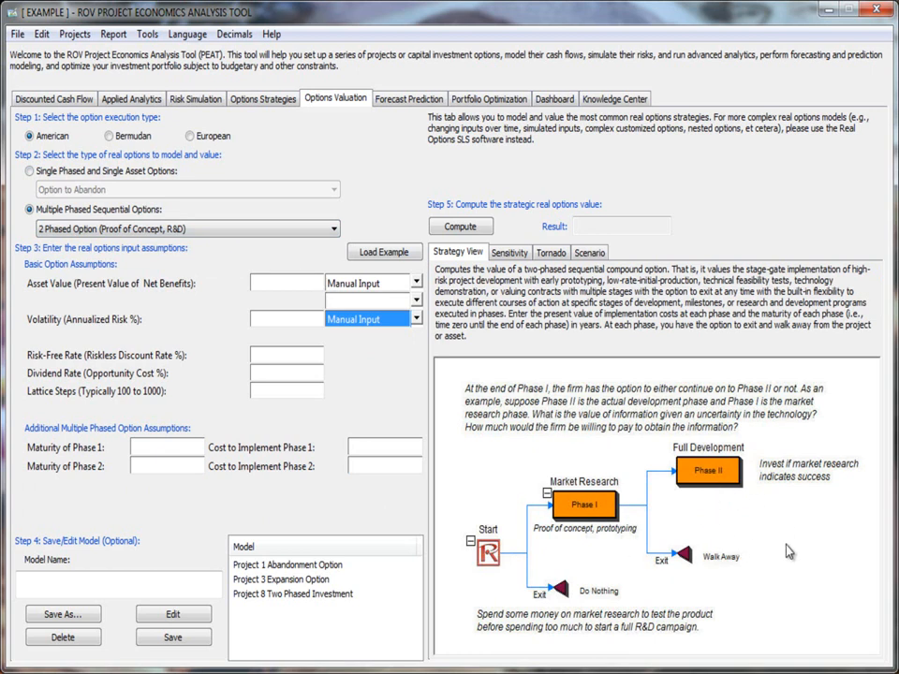
# Choose single phased and single asset options for the valuation, and close the Real Options Valuation SLS window.
pyautogui.click(147, 178)
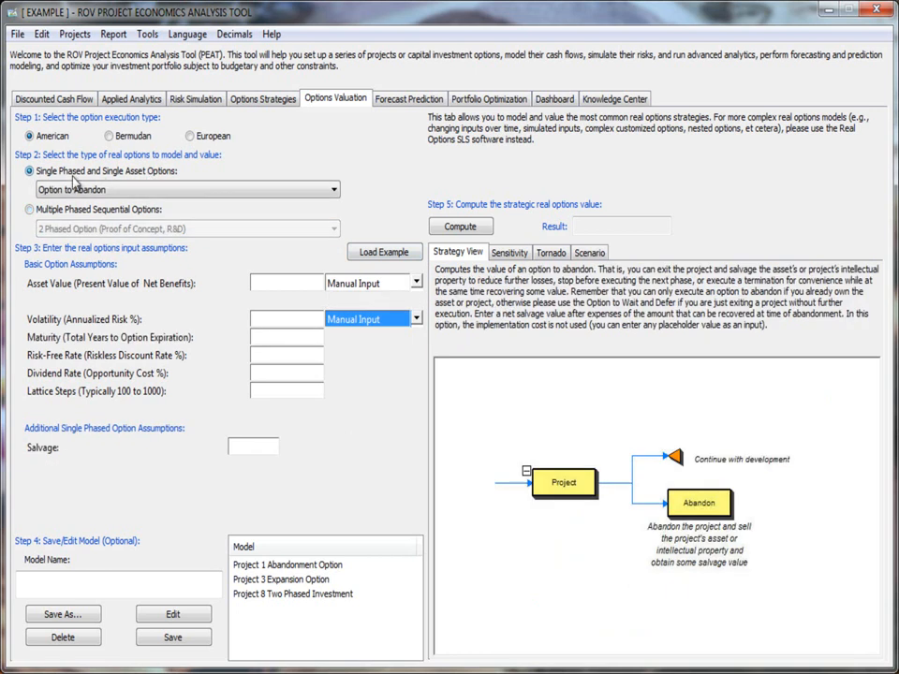
pyautogui.click(225, 194)
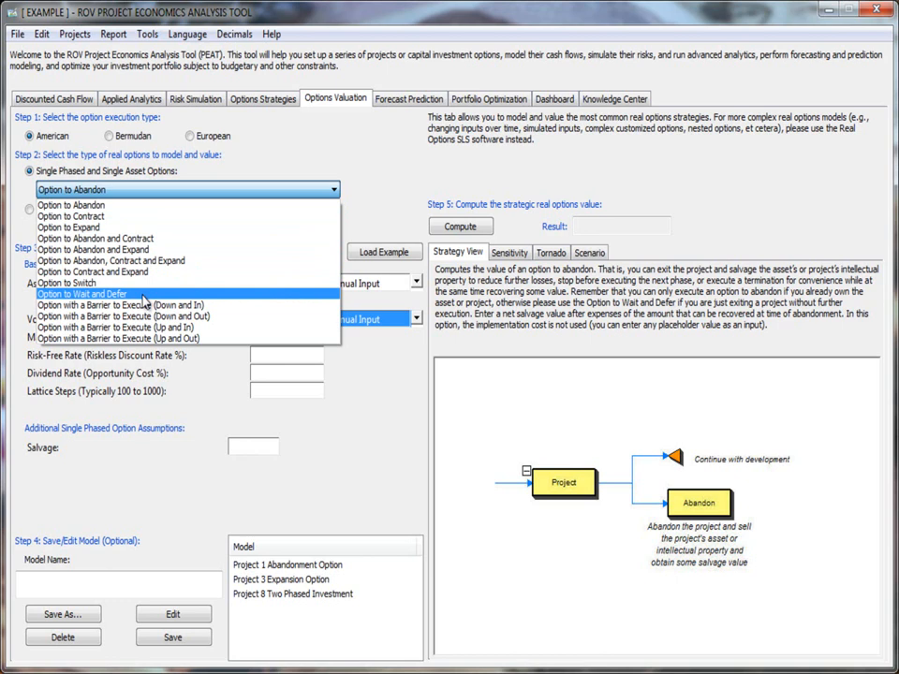
pyautogui.click(232, 174)
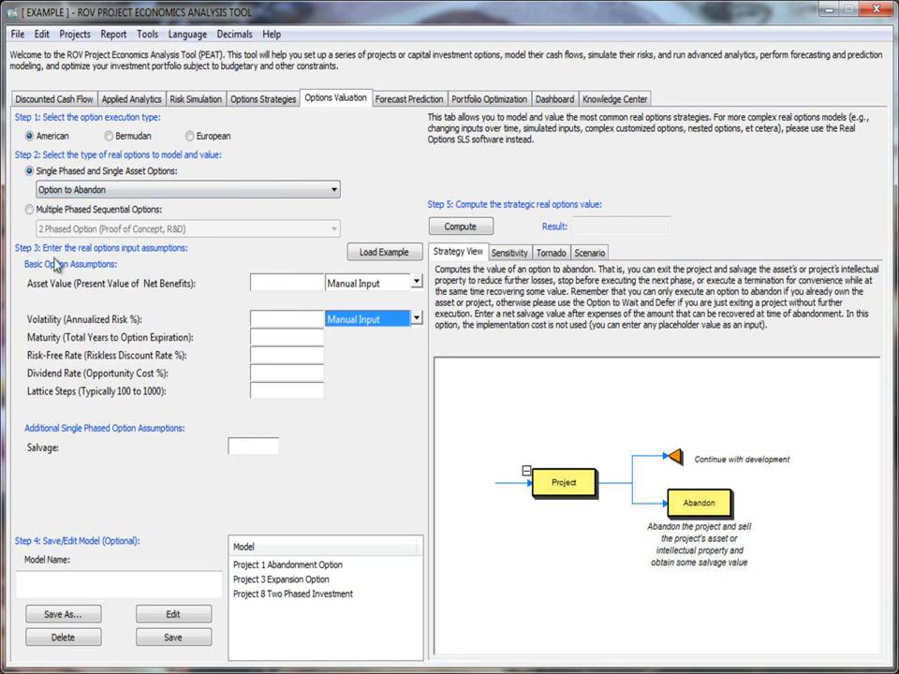
pyautogui.click(29, 210)
pyautogui.click(54, 173)
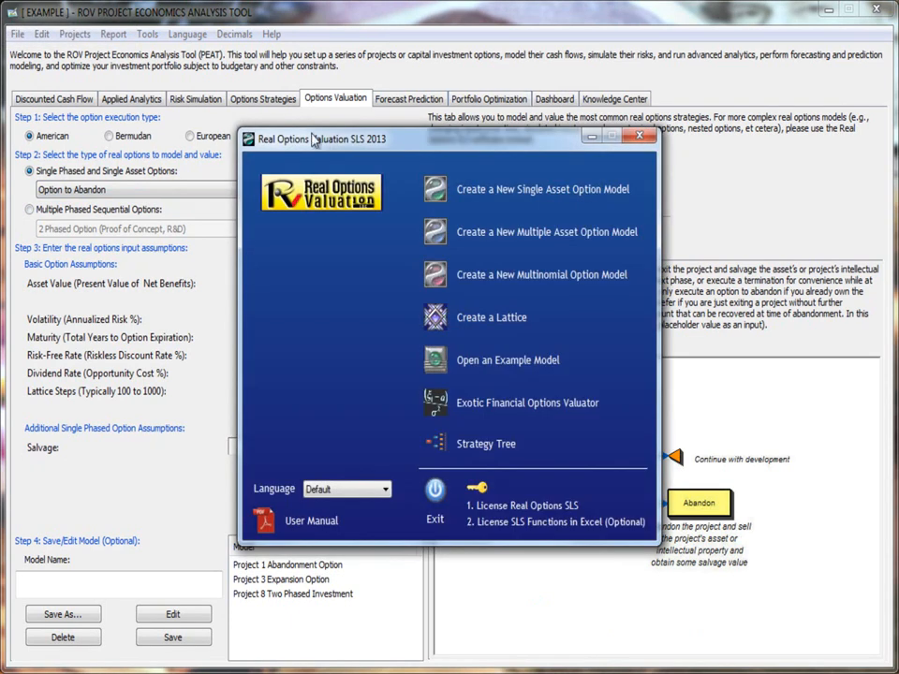
pyautogui.click(639, 136)
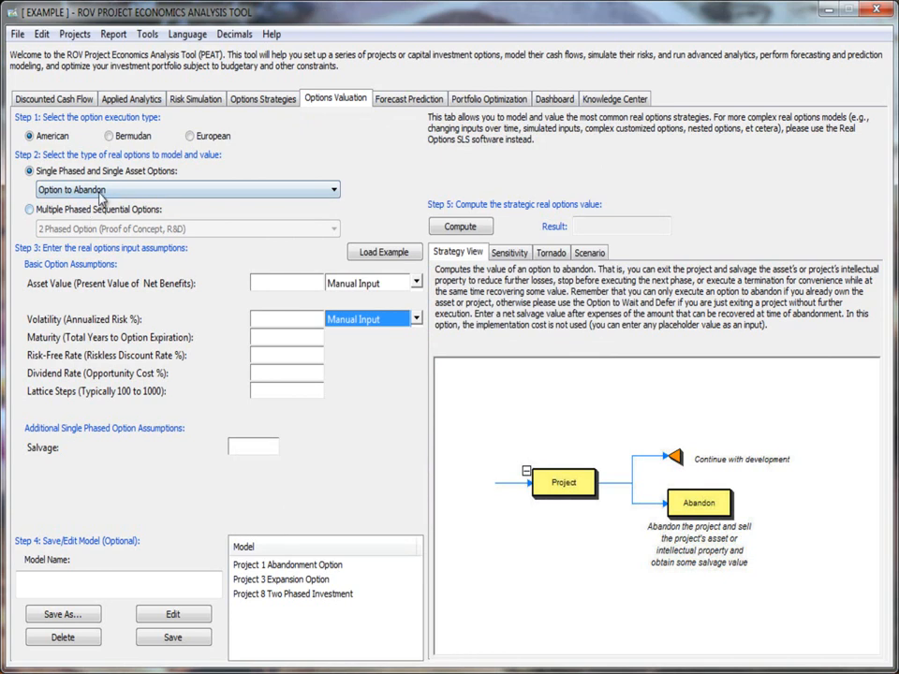
# Preview the Option to Contract and Expand model and return to the Option to Abandon.
pyautogui.click(165, 190)
pyautogui.click(140, 269)
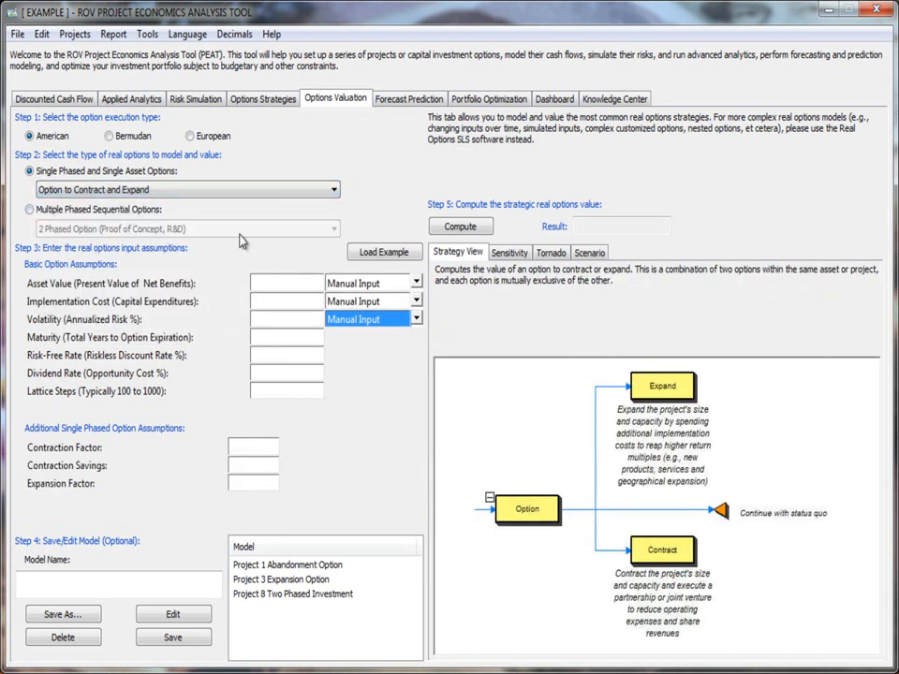
pyautogui.click(187, 190)
pyautogui.click(187, 205)
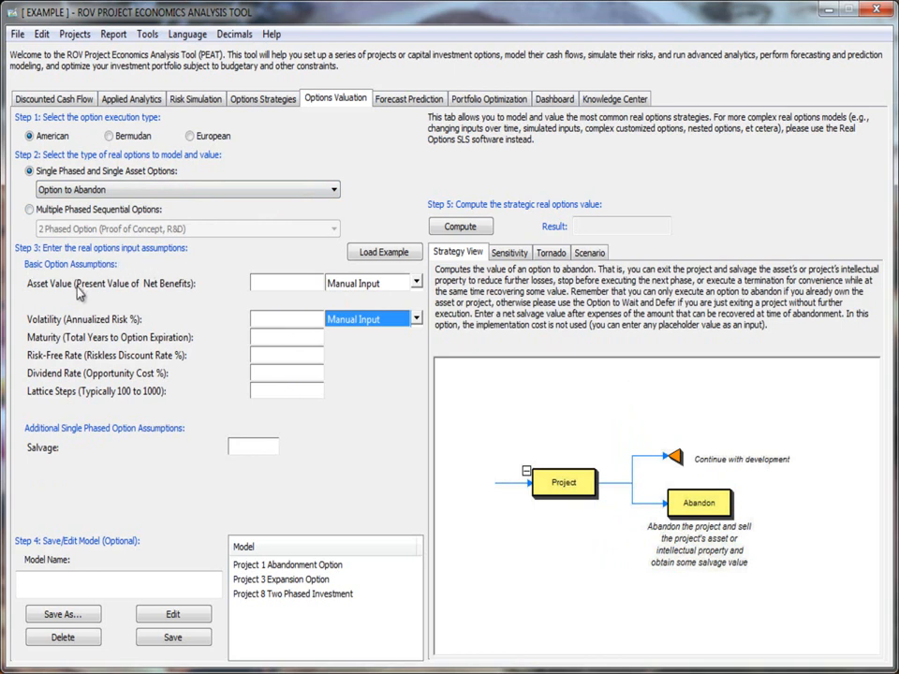
# Link both the asset value and the volatility of the abandonment option to AUTO: Project 1.
pyautogui.click(418, 286)
pyautogui.click(418, 286)
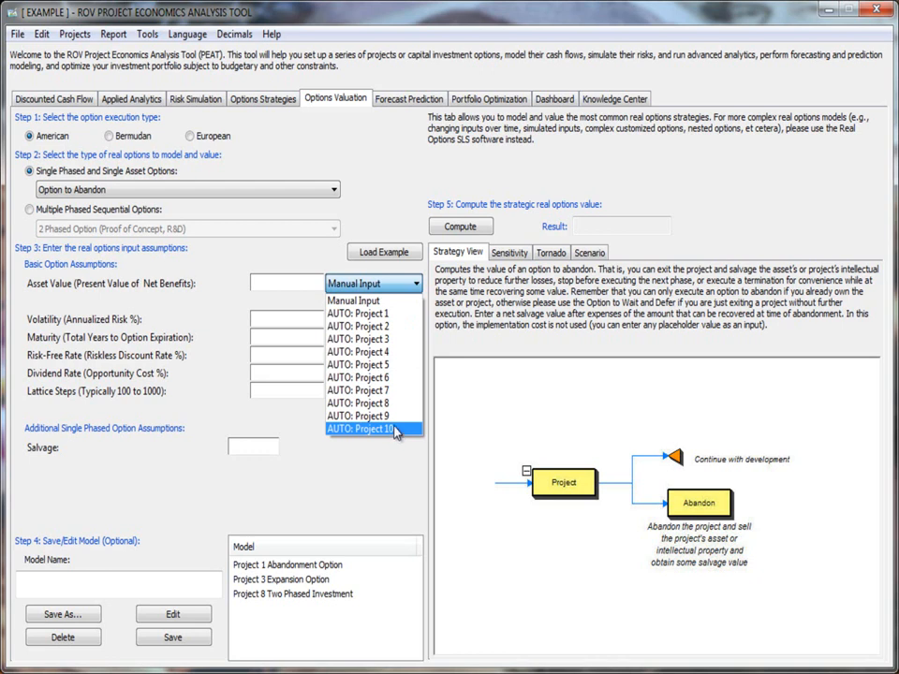
pyautogui.click(389, 314)
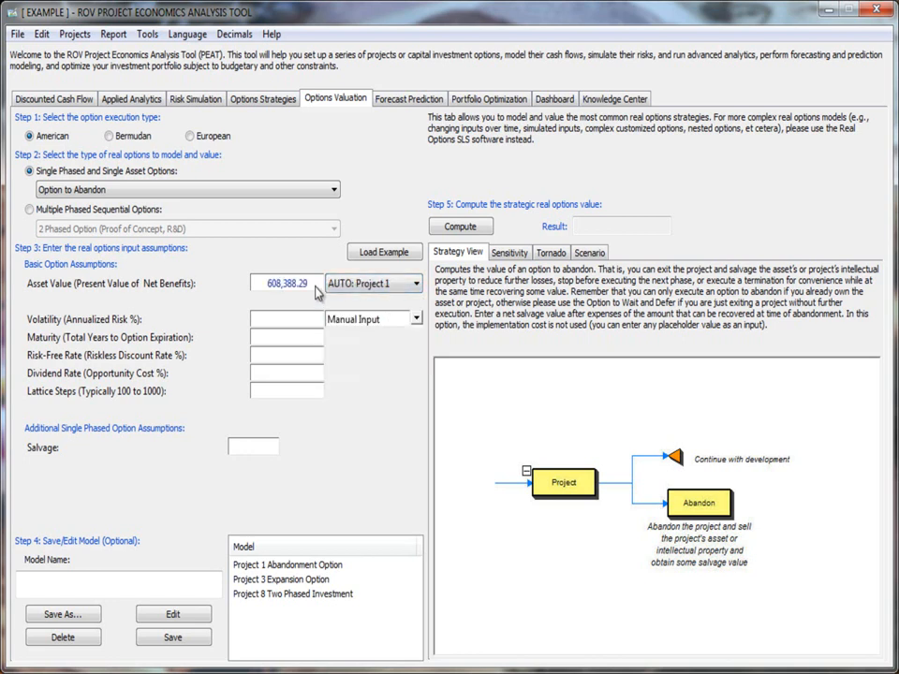
pyautogui.click(398, 320)
pyautogui.click(393, 352)
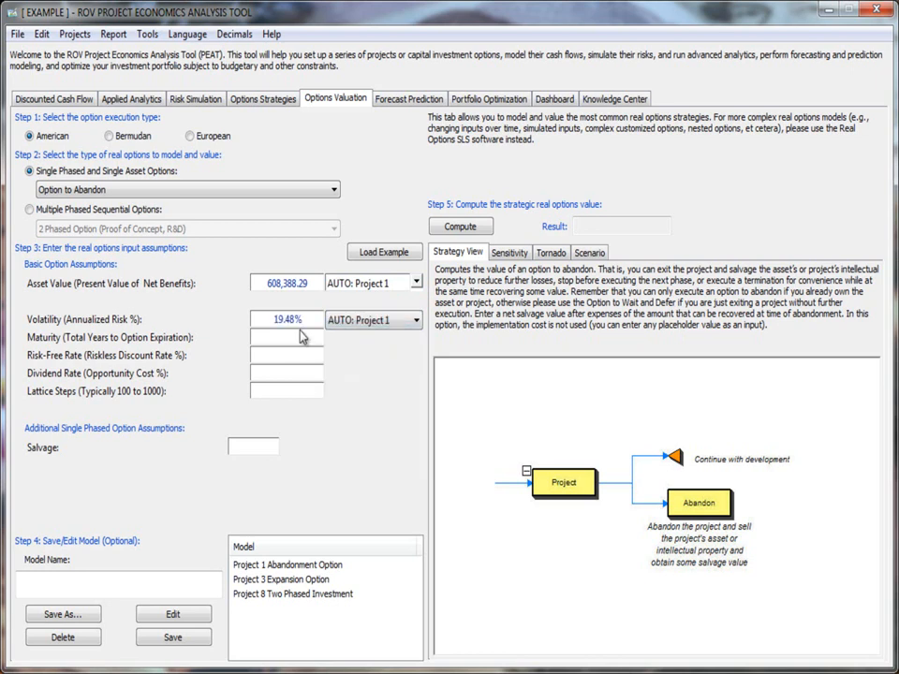
# Try Manual Input as the volatility source and switch it back to AUTO: Project 1.
pyautogui.click(305, 321)
pyautogui.click(308, 285)
pyautogui.click(308, 321)
pyautogui.click(312, 286)
pyautogui.click(394, 320)
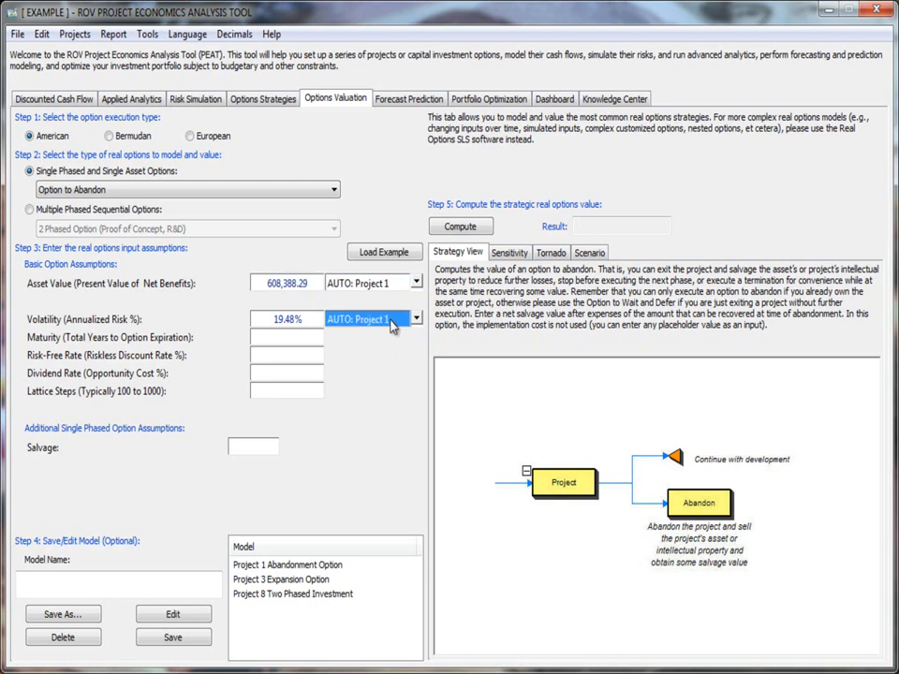
pyautogui.click(417, 320)
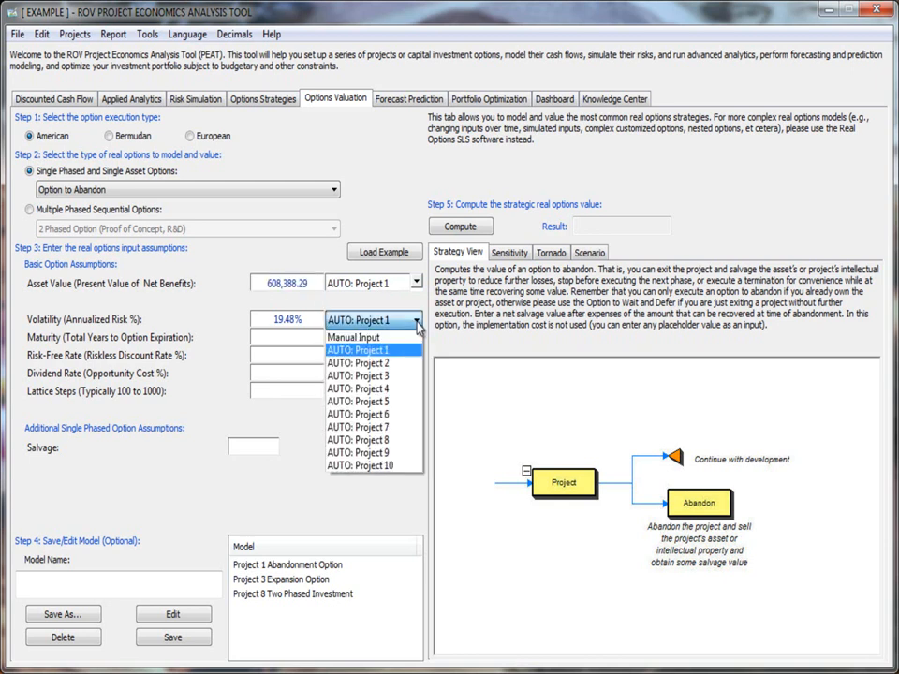
pyautogui.click(376, 344)
pyautogui.click(373, 322)
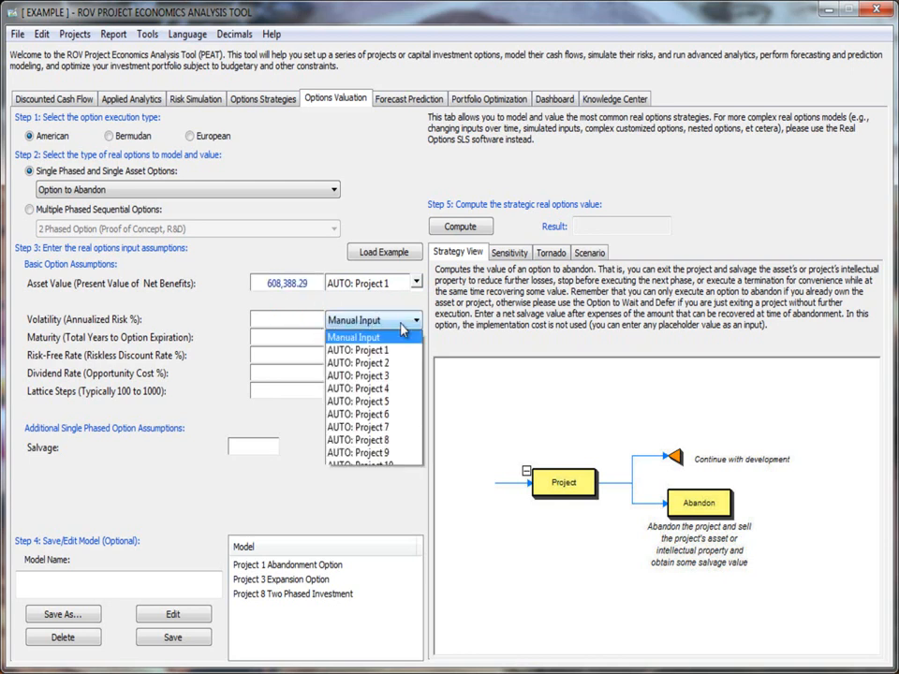
pyautogui.click(392, 352)
# Set the option's maturity to 1 year, the risk-free rate to 5% and the dividend rate to 0%.
pyautogui.press('Tab')
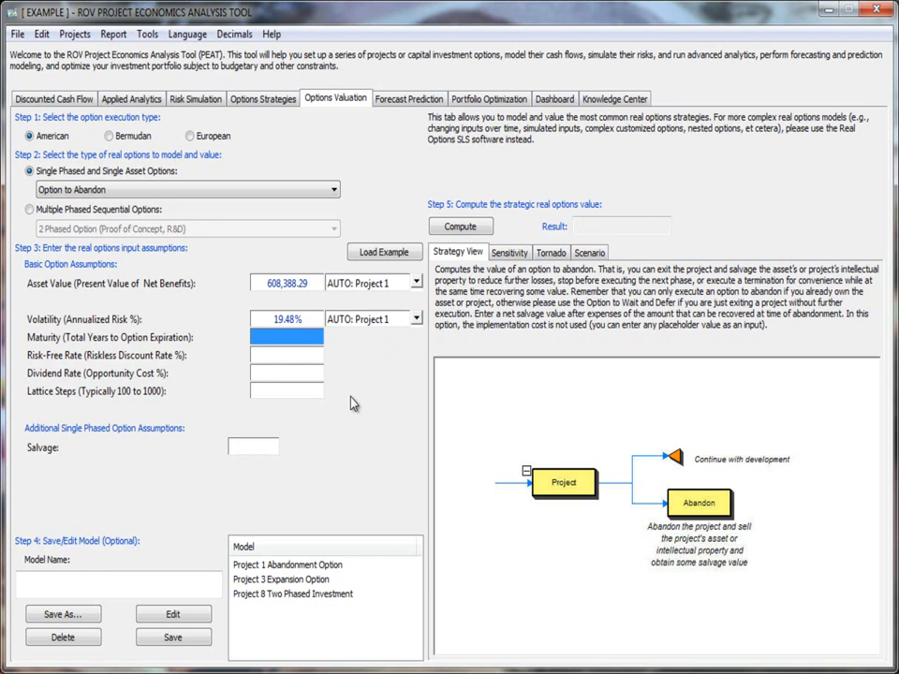
pyautogui.write('1')
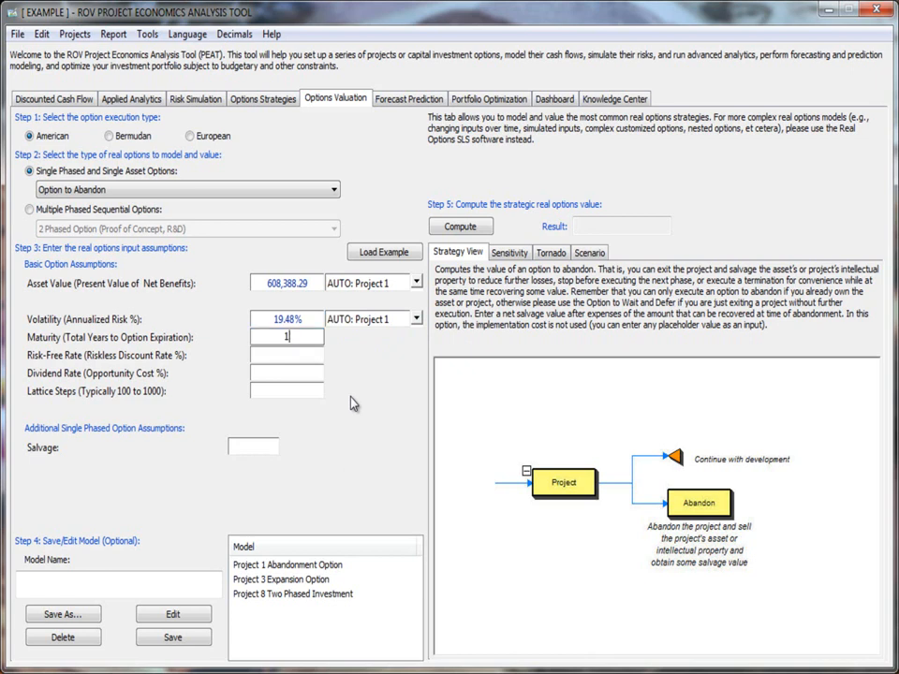
pyautogui.click(300, 354)
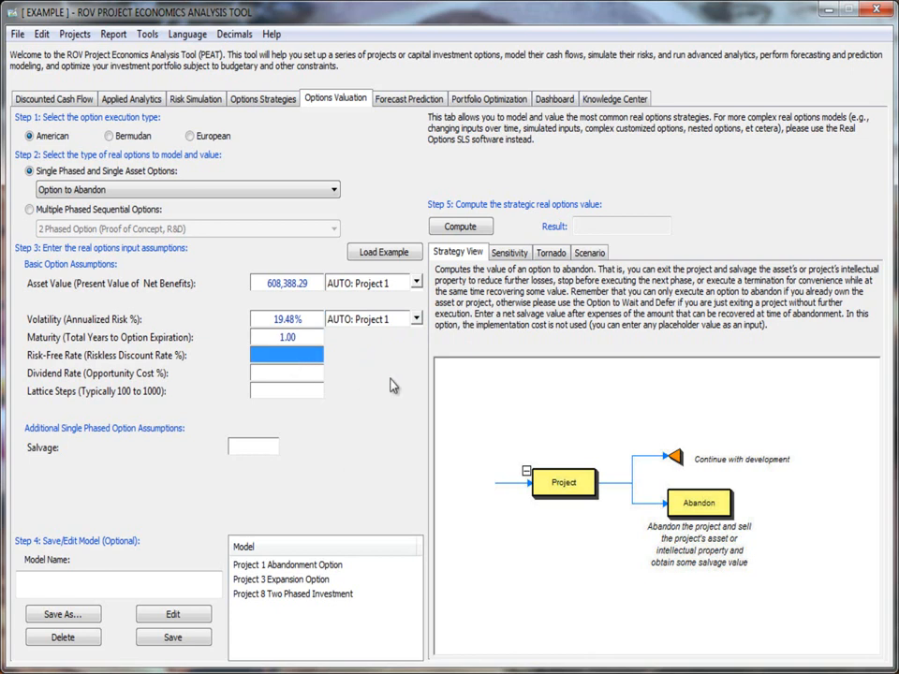
pyautogui.write('5')
pyautogui.click(273, 375)
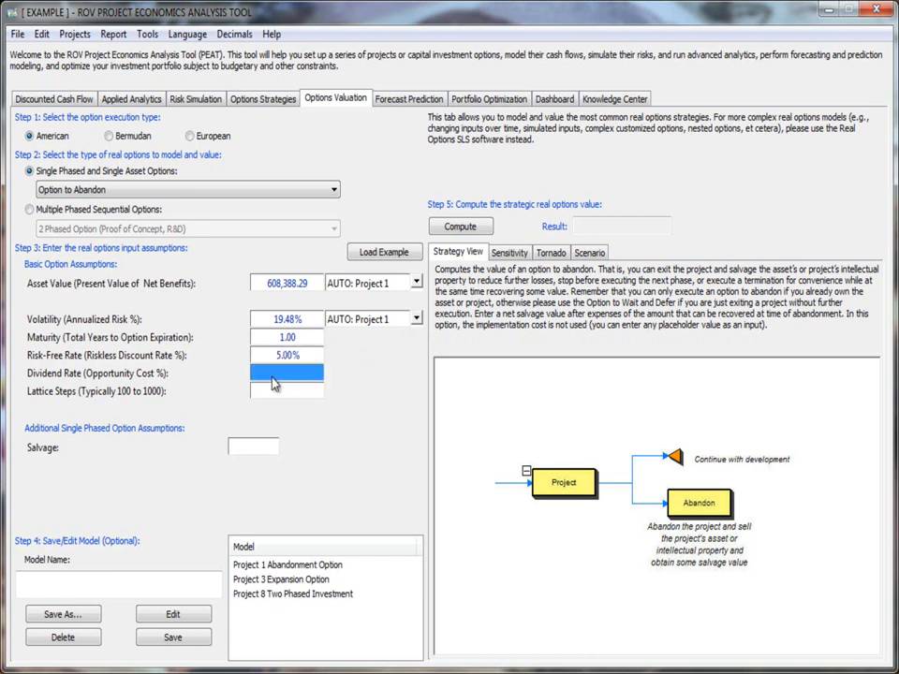
pyautogui.write('0')
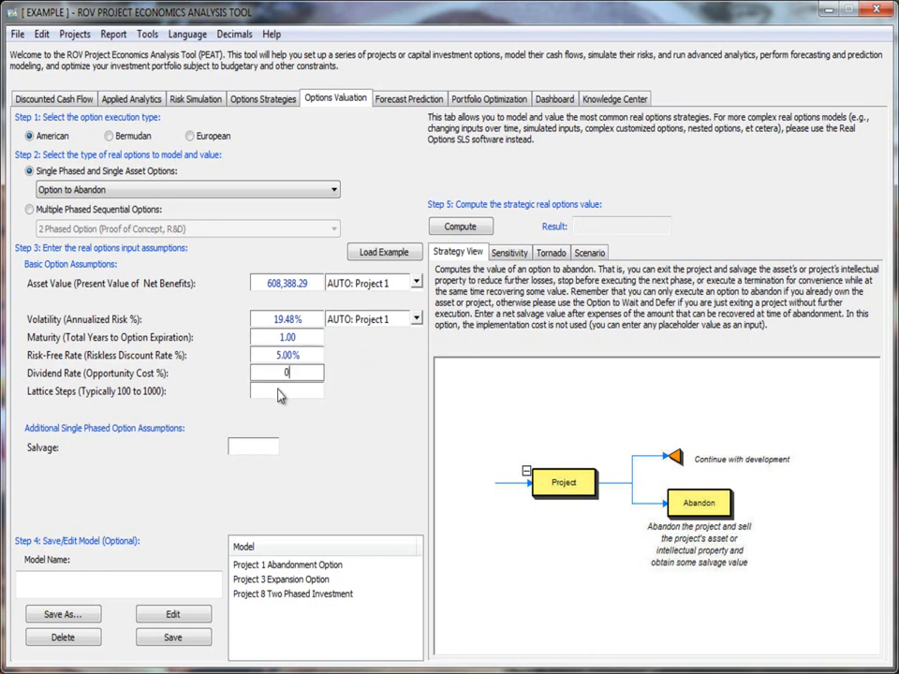
# Set the lattice steps to 100 and the salvage value to 500000.
pyautogui.click(278, 391)
pyautogui.write('100')
pyautogui.click(290, 373)
pyautogui.click(253, 447)
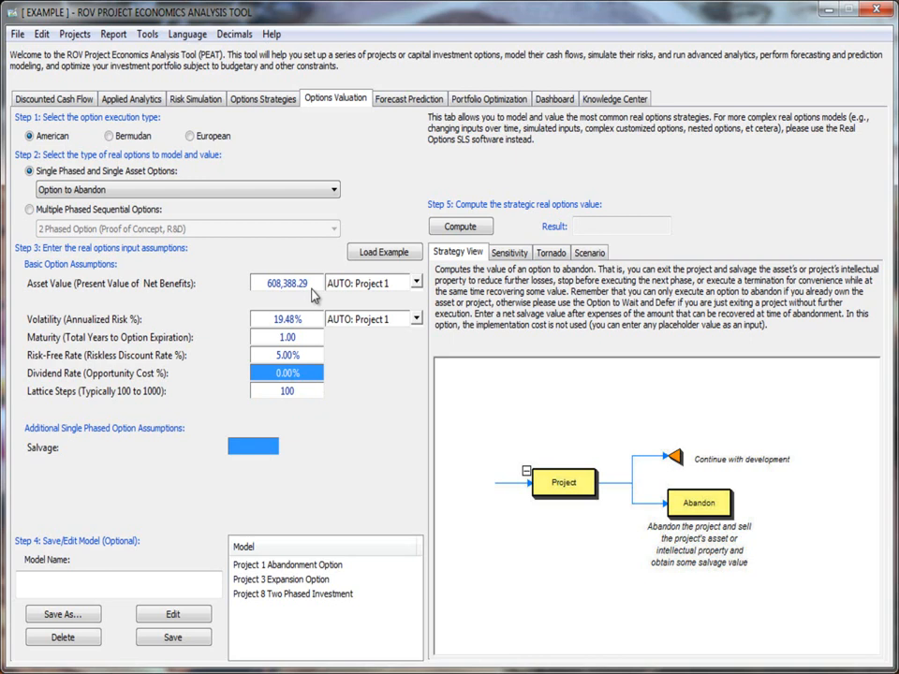
pyautogui.write('500000')
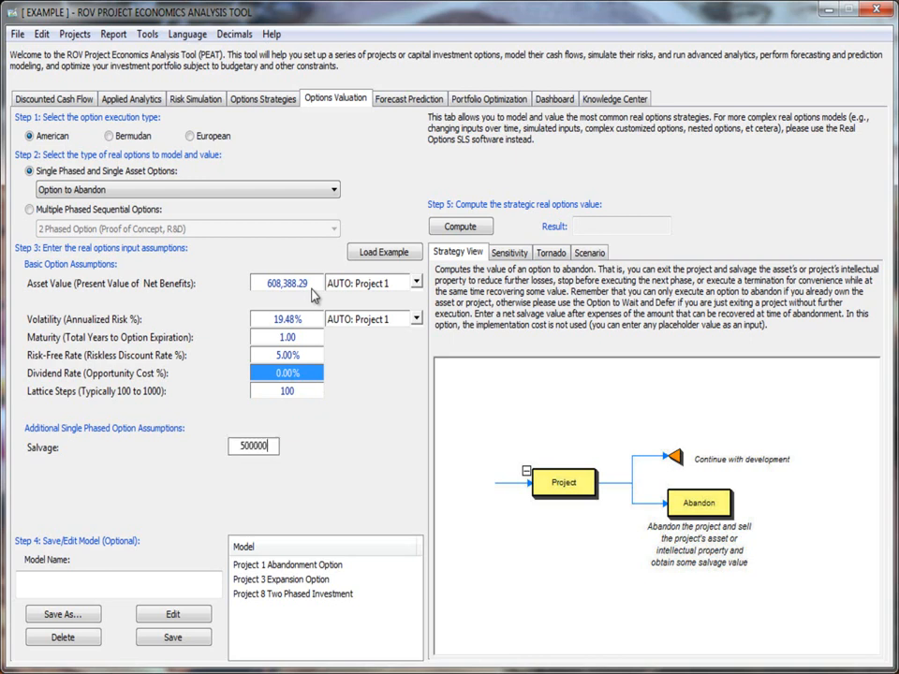
# Compute the strategic real options value of the abandonment option with the 500,000 salvage and select the result.
pyautogui.click(287, 388)
pyautogui.click(267, 447)
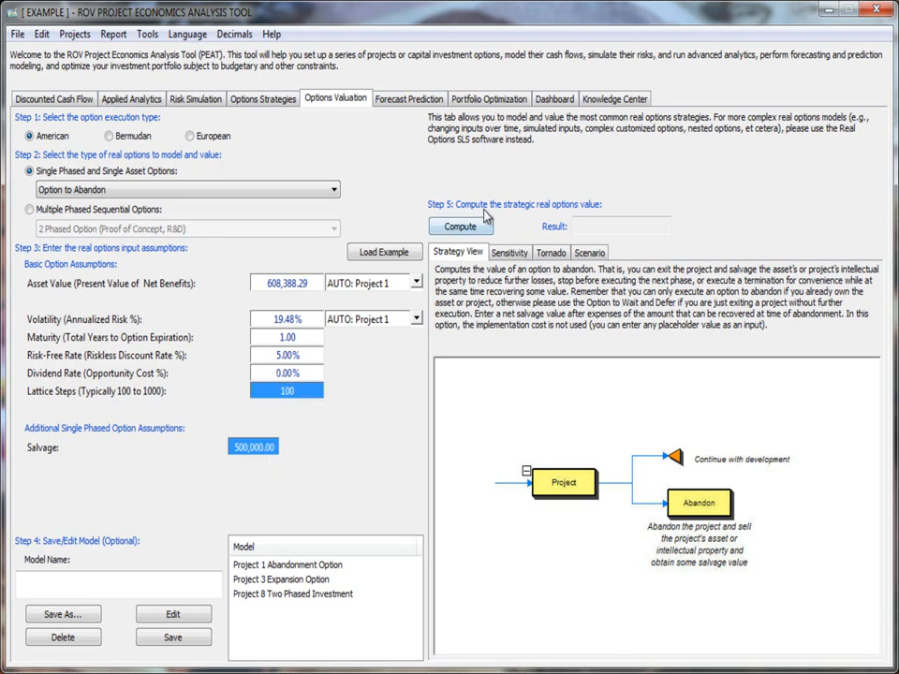
pyautogui.click(471, 230)
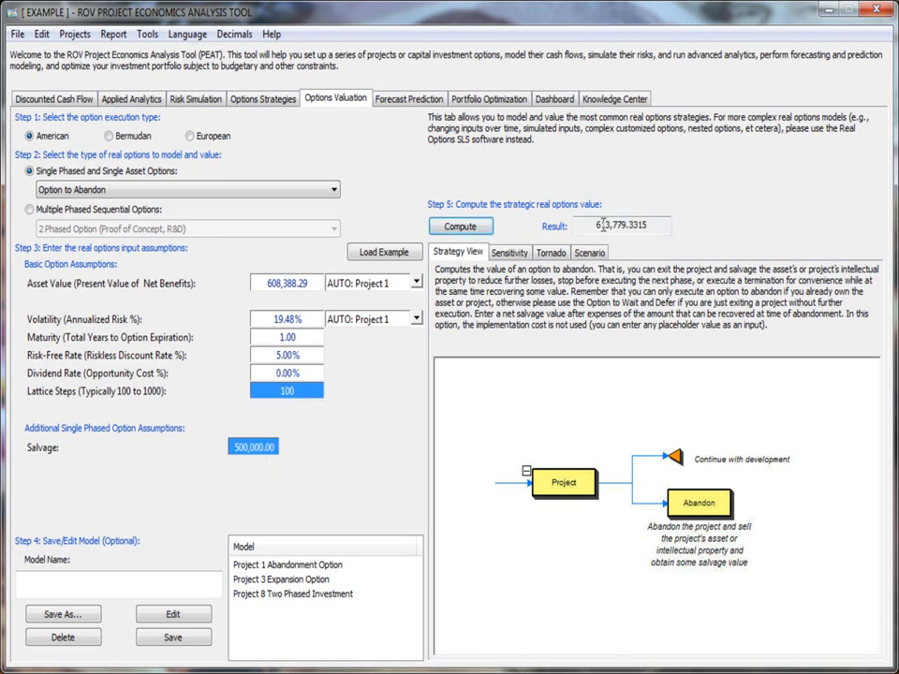
pyautogui.tripleClick(611, 224)
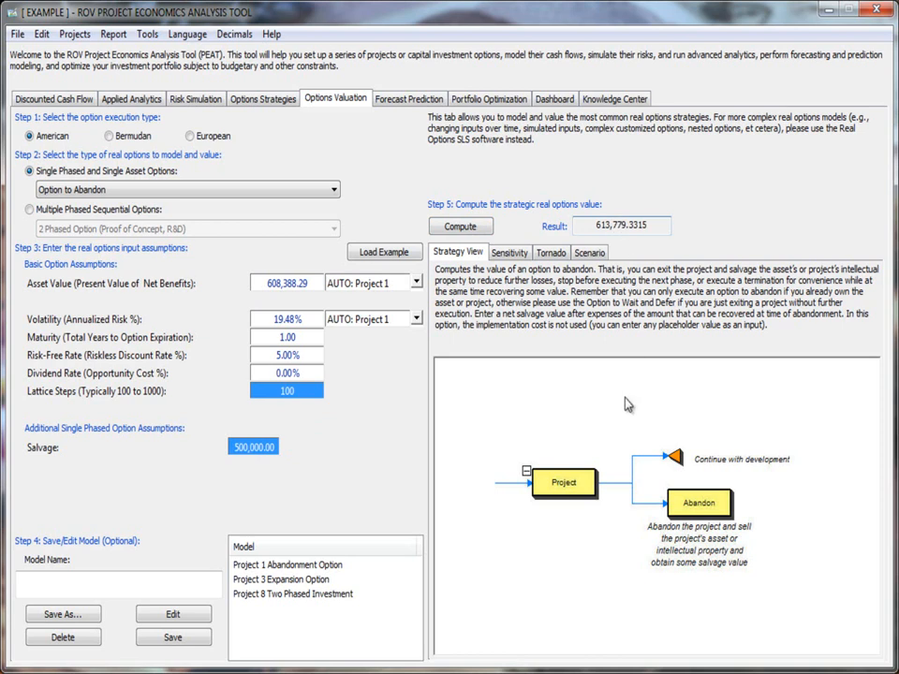
# Load the example assumptions for the Option to Abandon, then briefly view Multiple Phased Sequential Options and return to the single phased option.
pyautogui.click(389, 252)
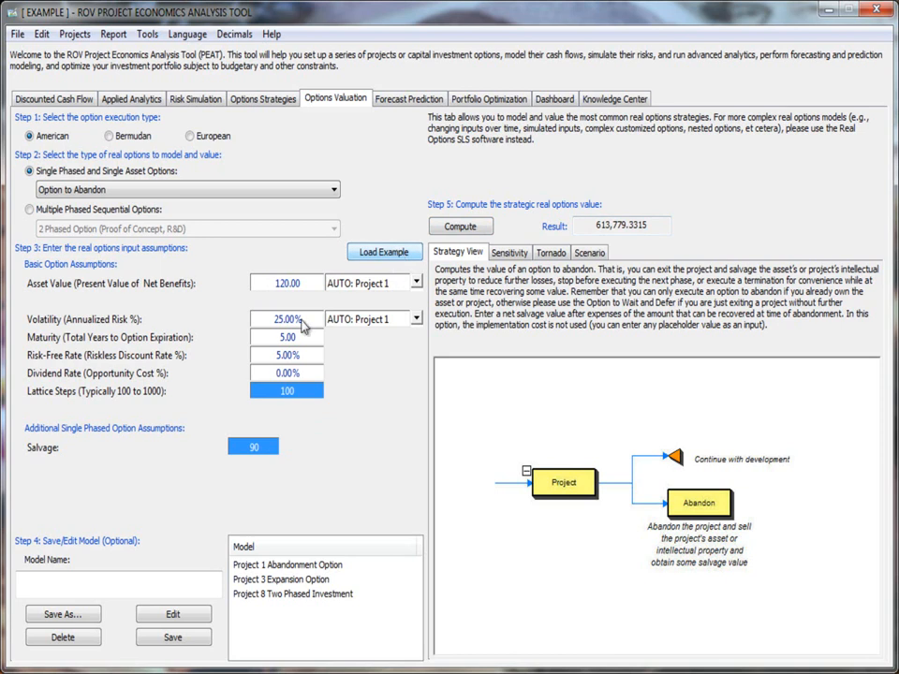
pyautogui.click(273, 338)
pyautogui.click(278, 356)
pyautogui.click(289, 374)
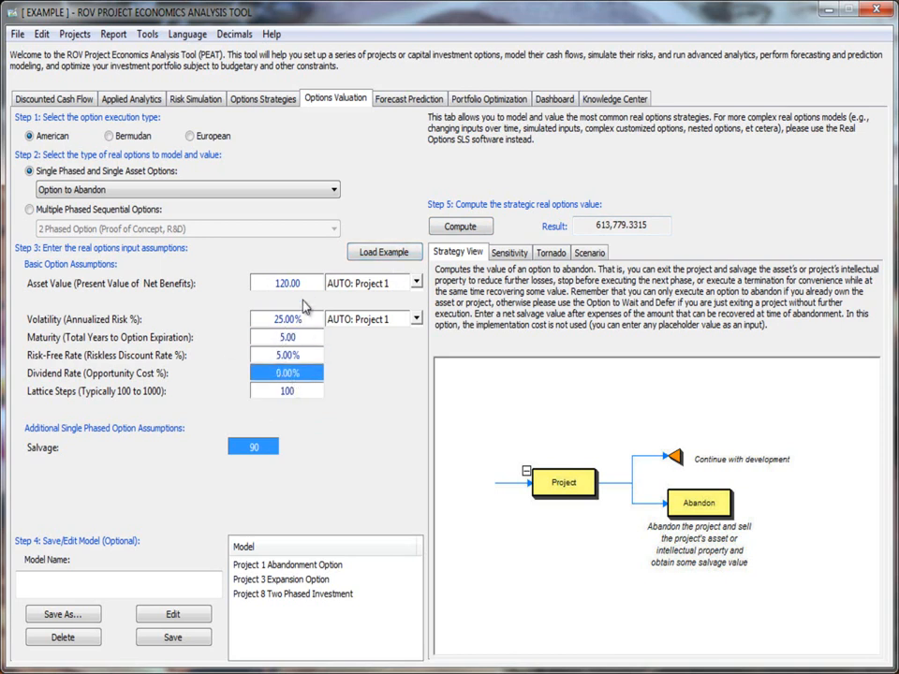
pyautogui.click(298, 283)
pyautogui.click(440, 227)
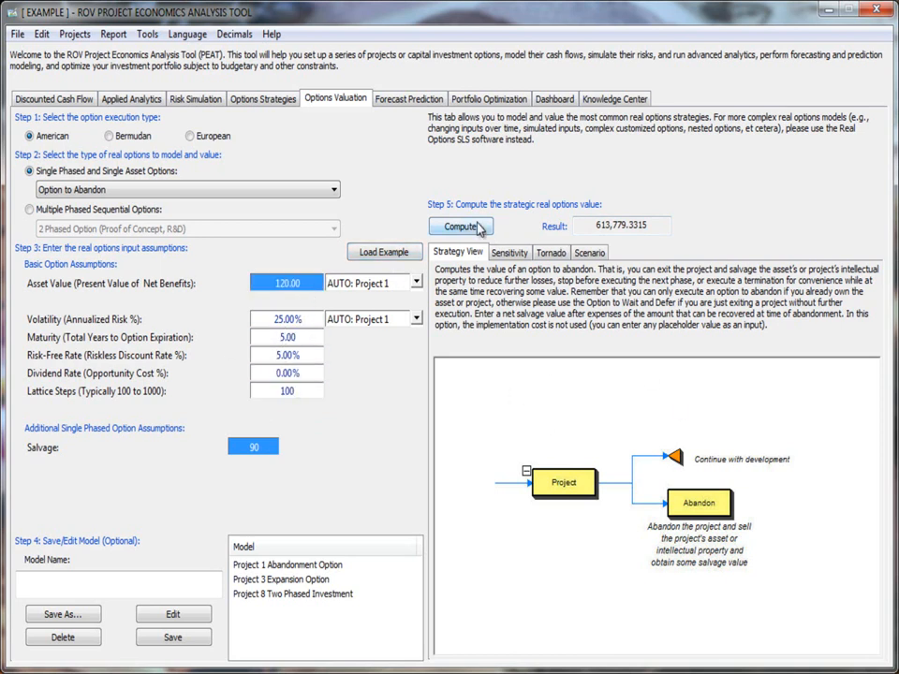
pyautogui.click(306, 321)
pyautogui.click(304, 337)
pyautogui.click(305, 374)
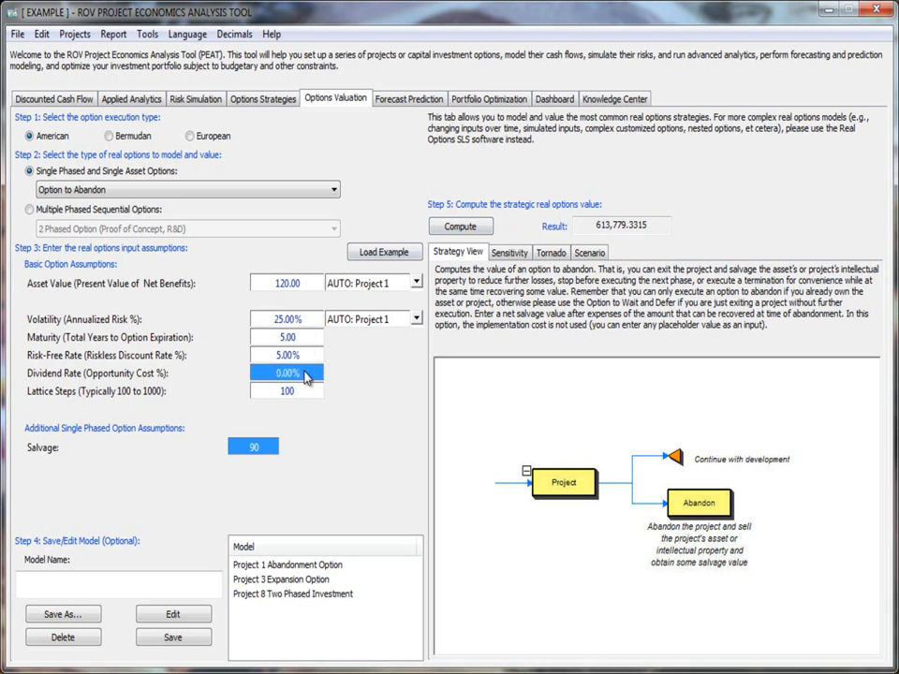
pyautogui.click(95, 209)
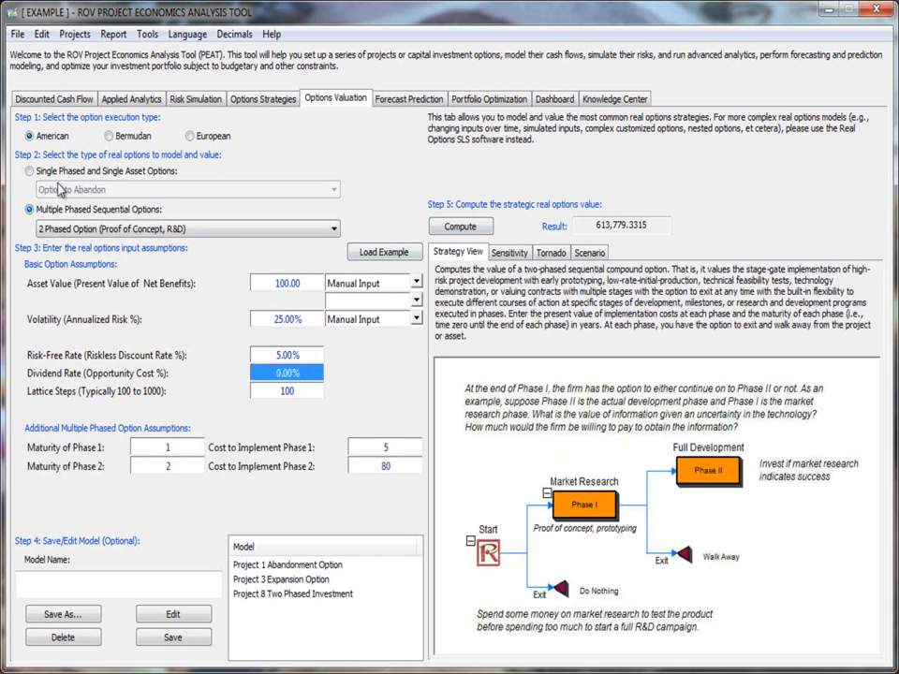
pyautogui.click(84, 174)
# Save the option as a new model named "Ability to sell IP of company if tech fails".
pyautogui.click(183, 586)
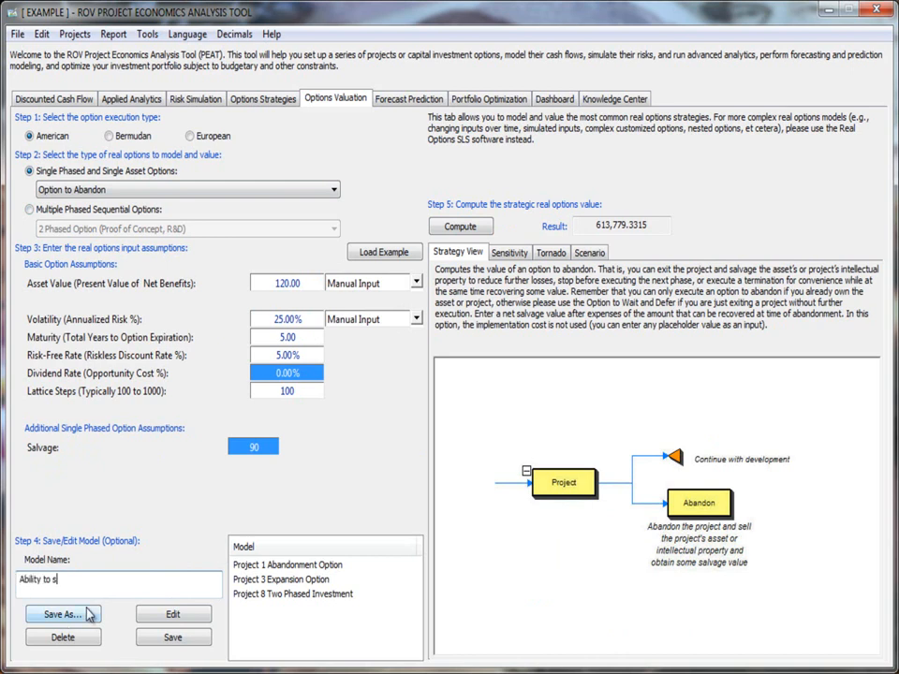
pyautogui.write('company if tech fails')
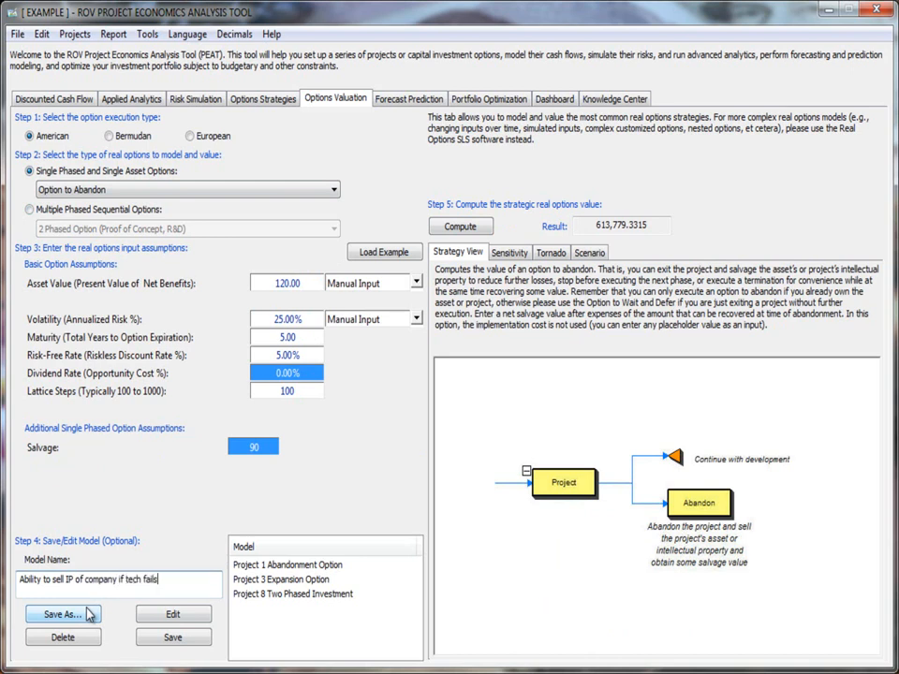
pyautogui.click(68, 613)
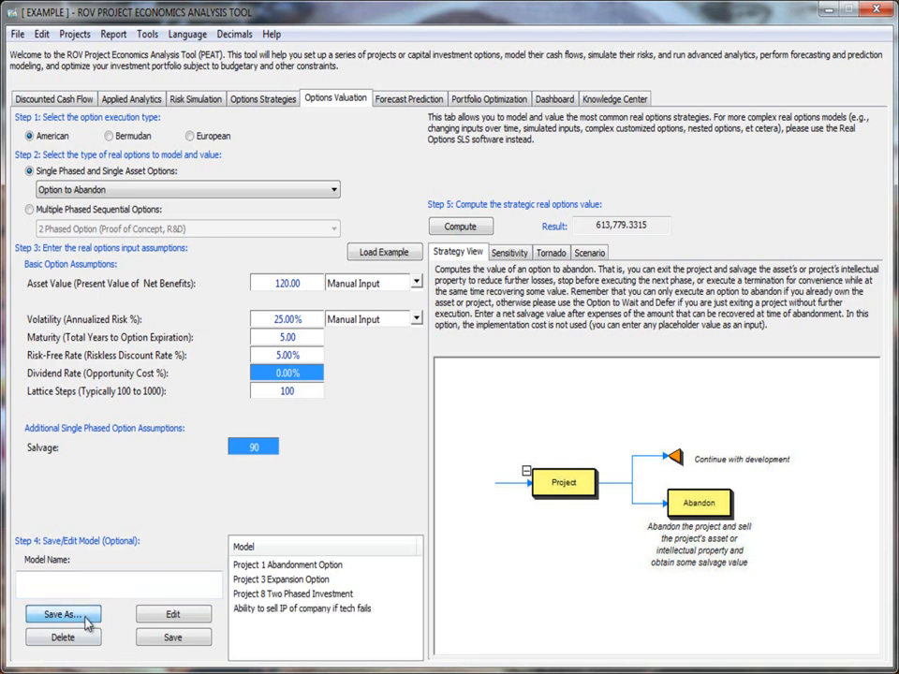
# Load the saved model "Ability to sell IP of company if tech fails", followed by Project 1 Abandonment Option.
pyautogui.click(262, 608)
pyautogui.doubleClick(283, 609)
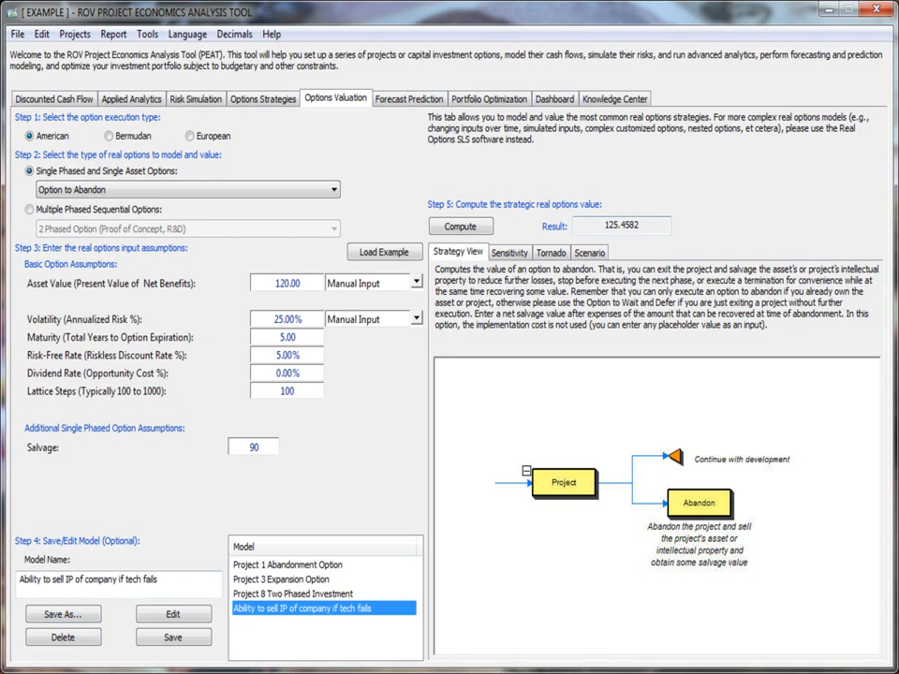
pyautogui.doubleClick(295, 564)
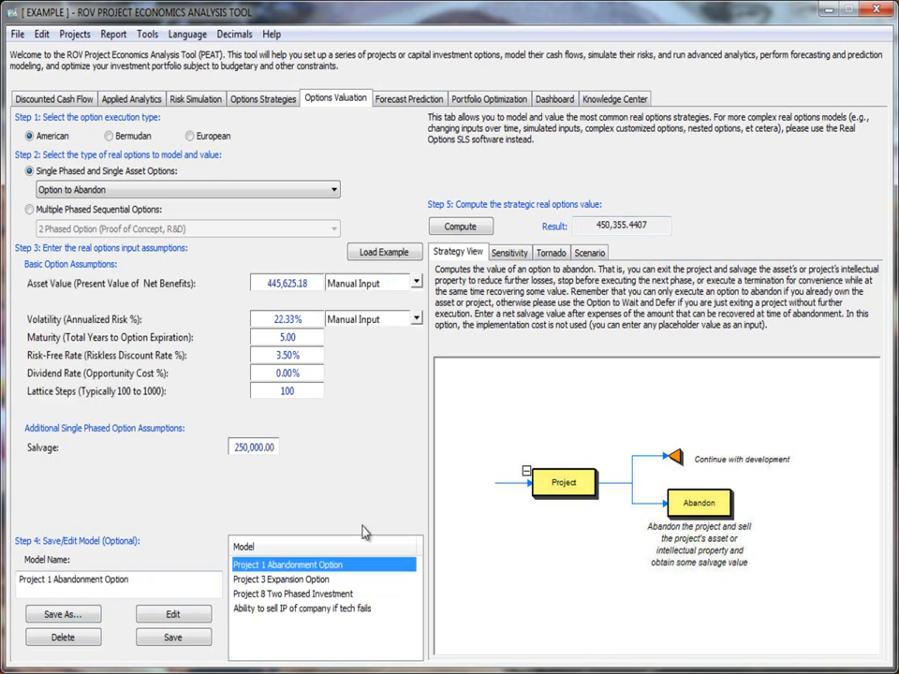
pyautogui.click(317, 596)
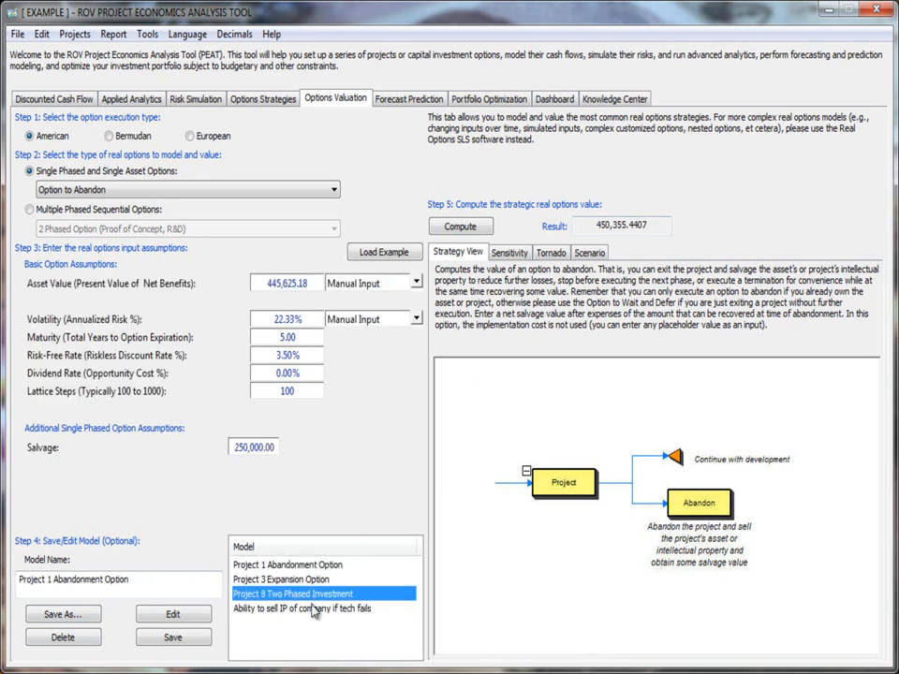
pyautogui.click(330, 609)
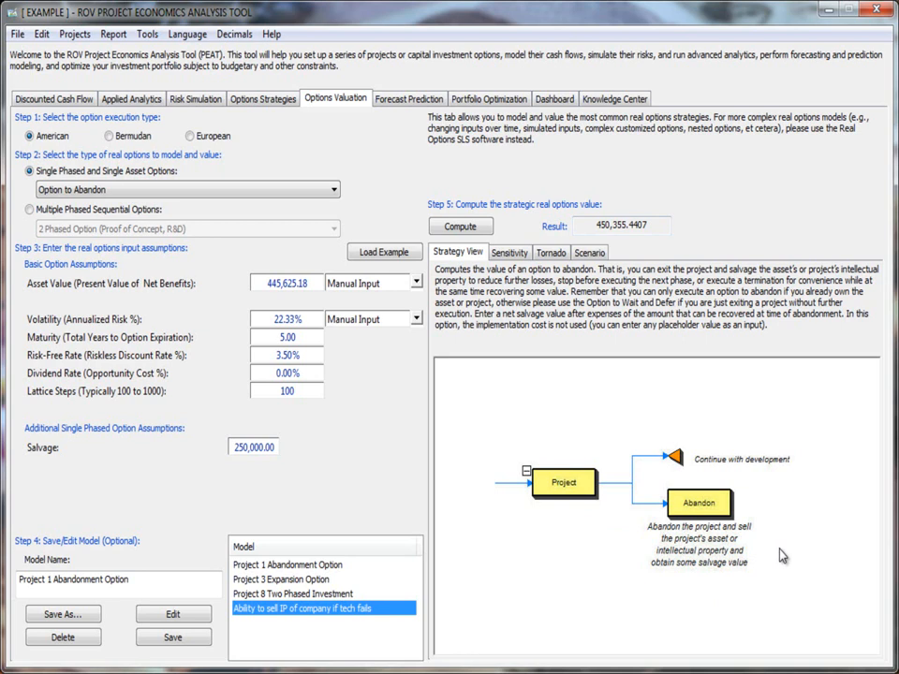
# Examine the sensitivity table, tornado chart and scenario grid of the abandonment option, and return to the strategy view.
pyautogui.click(511, 253)
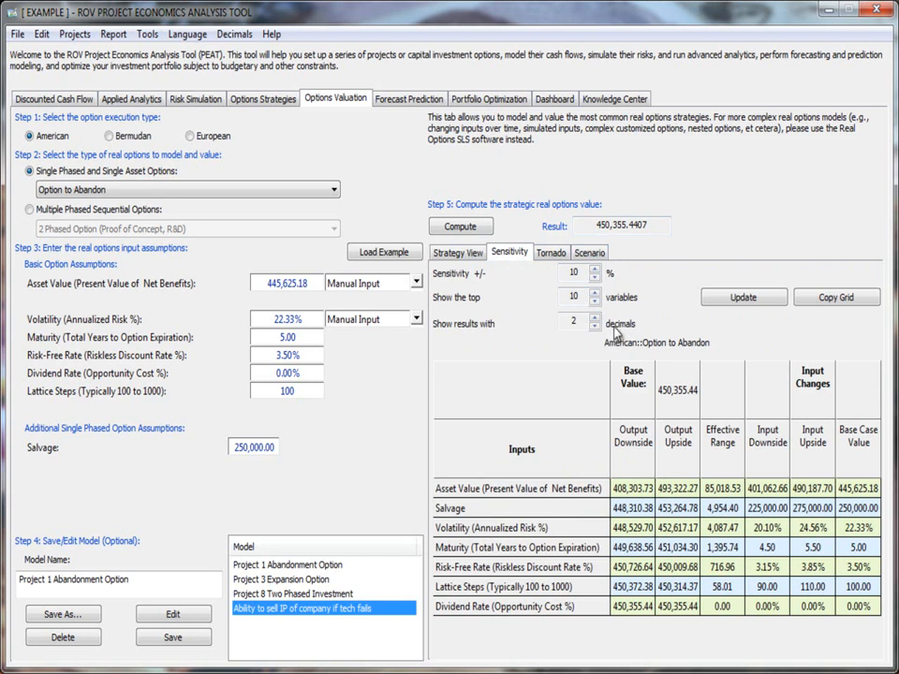
pyautogui.click(553, 254)
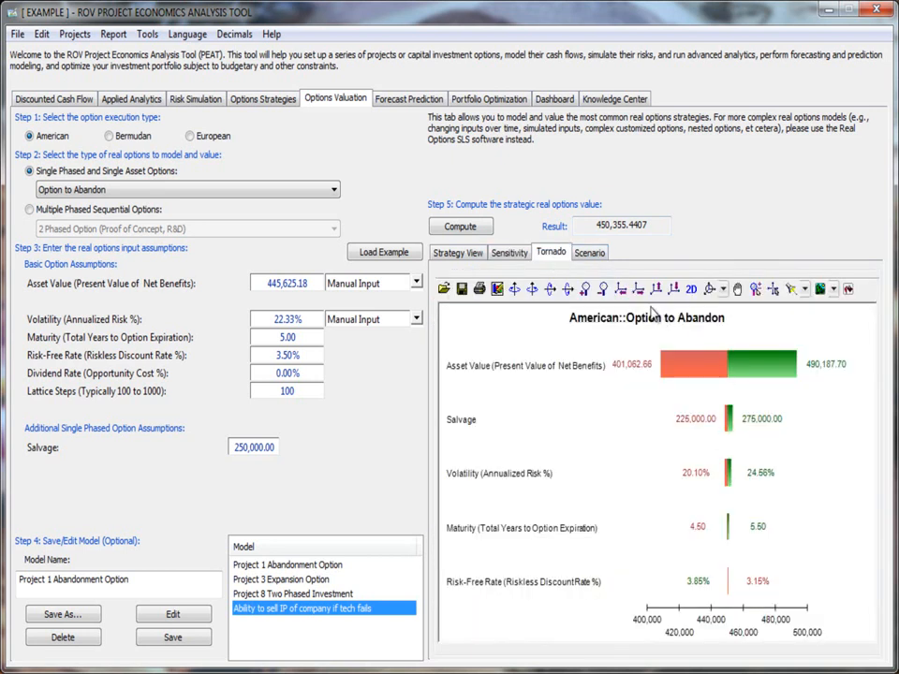
pyautogui.click(588, 252)
pyautogui.click(655, 322)
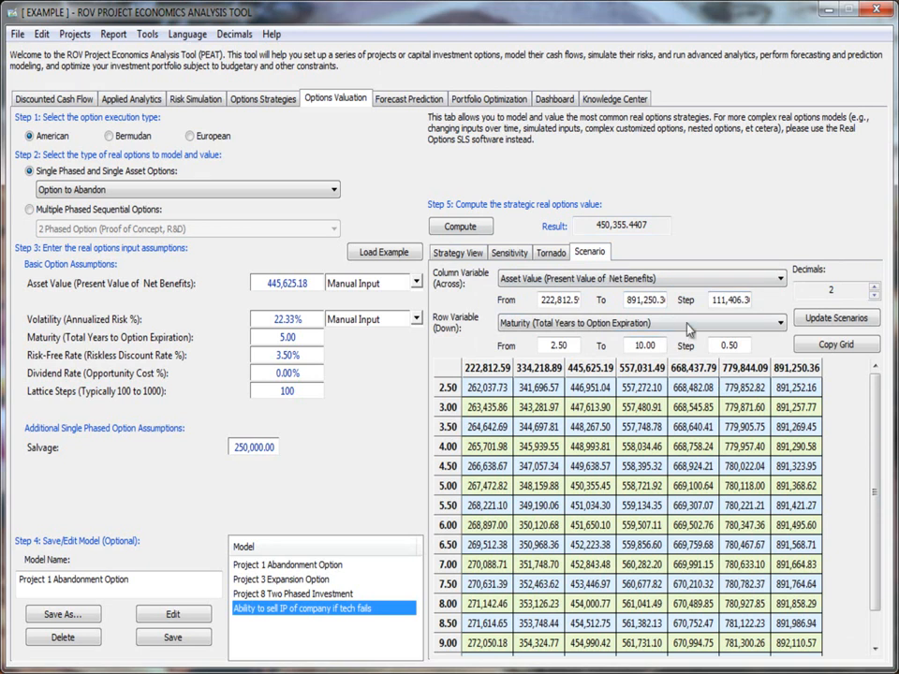
pyautogui.click(481, 254)
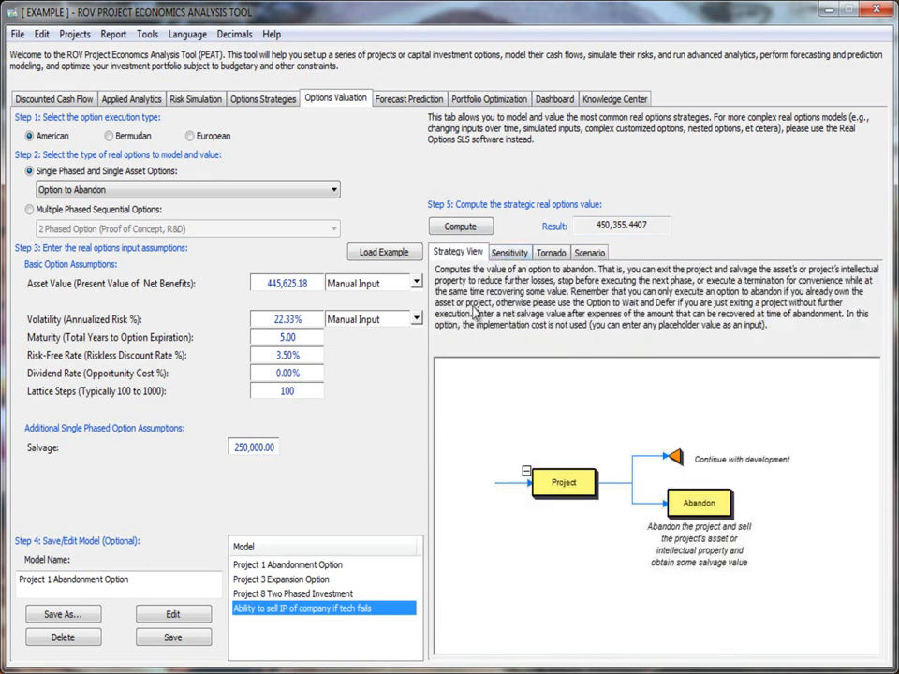
# Select Project 1 Abandonment Option among the saved models, and revisit the strategy tree in Options Strategies before returning to Options Valuation.
pyautogui.click(272, 567)
pyautogui.click(262, 595)
pyautogui.click(251, 609)
pyautogui.click(281, 566)
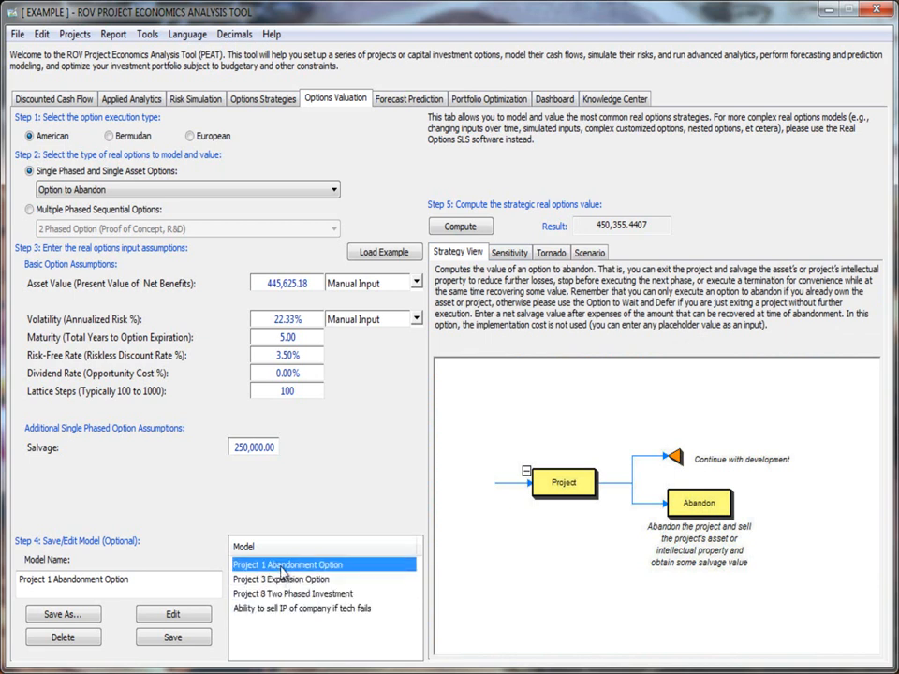
pyautogui.click(263, 99)
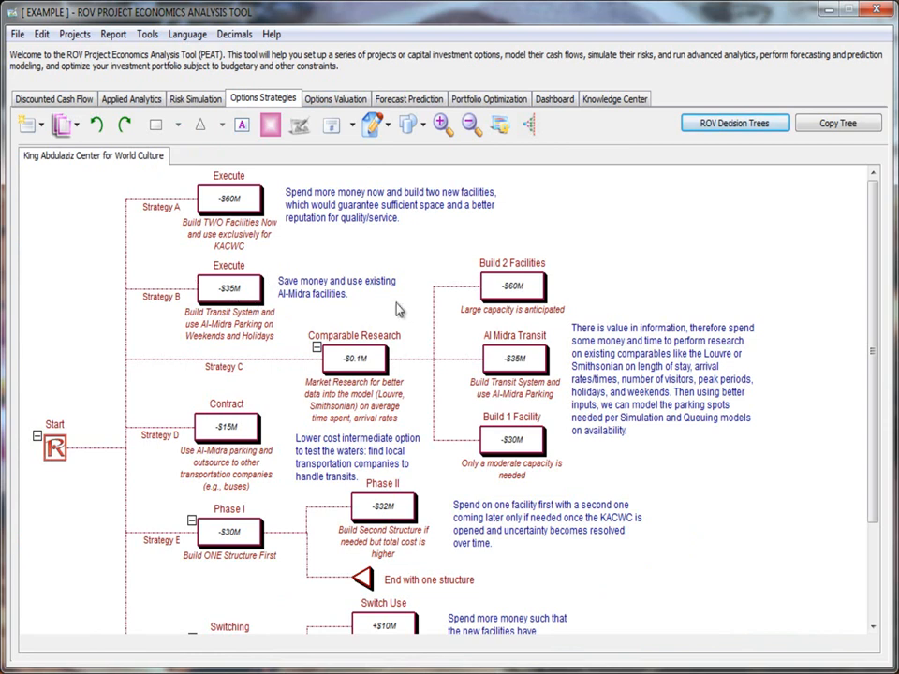
pyautogui.click(335, 98)
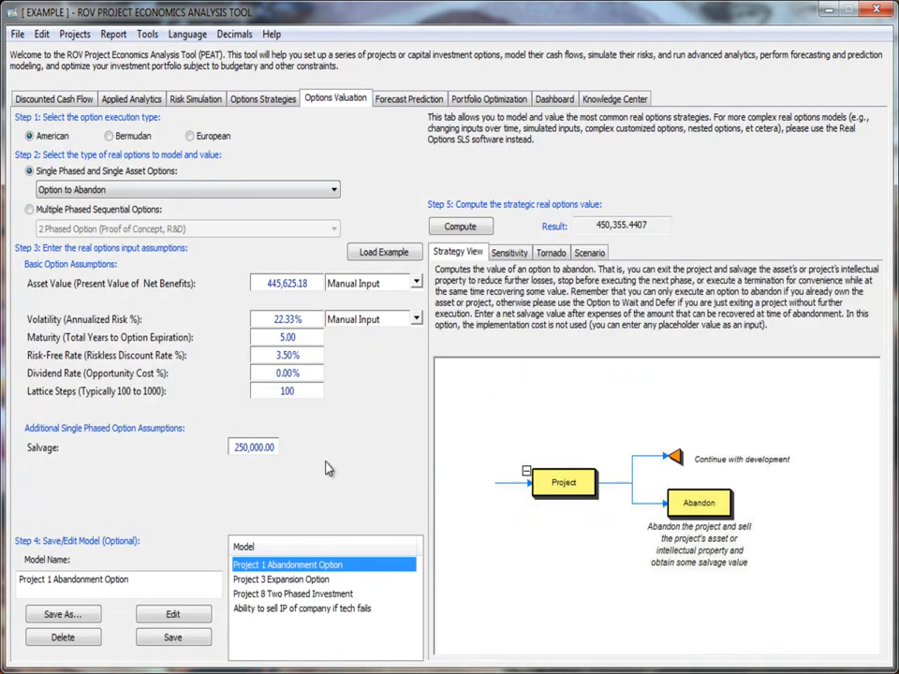